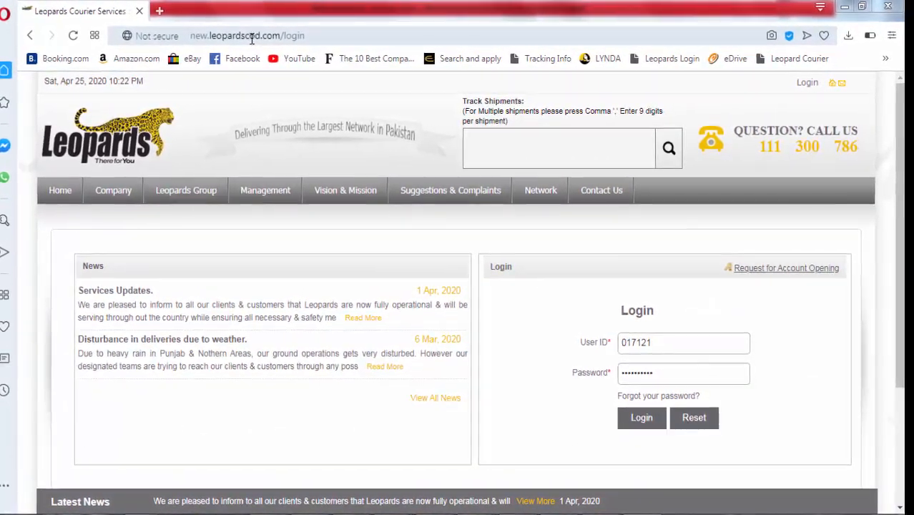
# Open leopardscoduae.com in a new second Opera tab
pyautogui.click(159, 12)
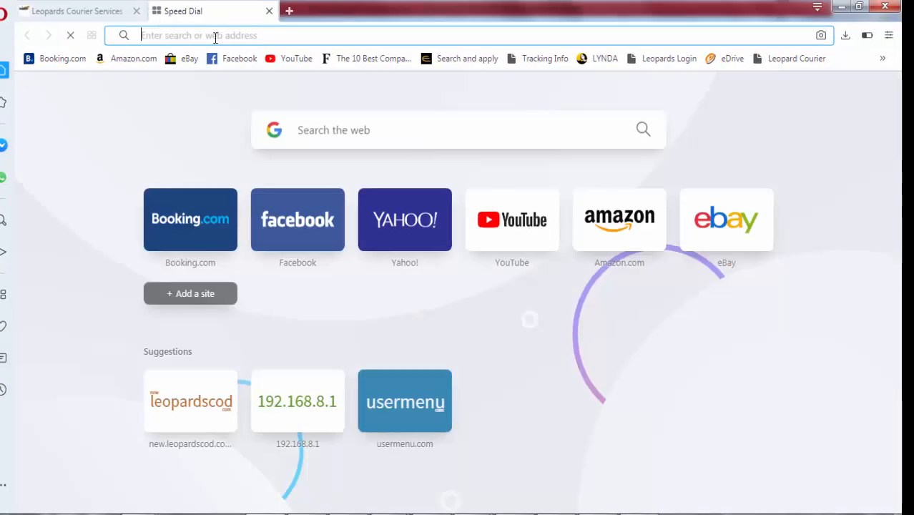
pyautogui.write('leopardscod')
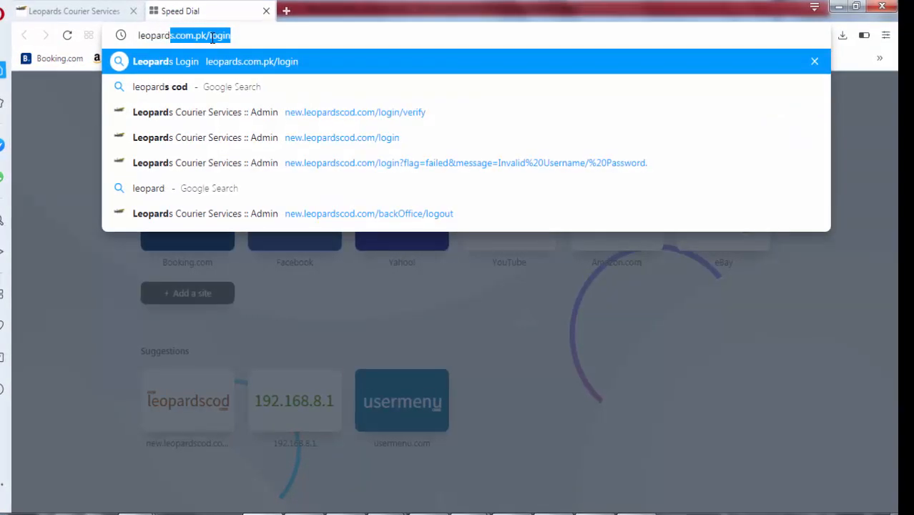
pyautogui.write('uae')
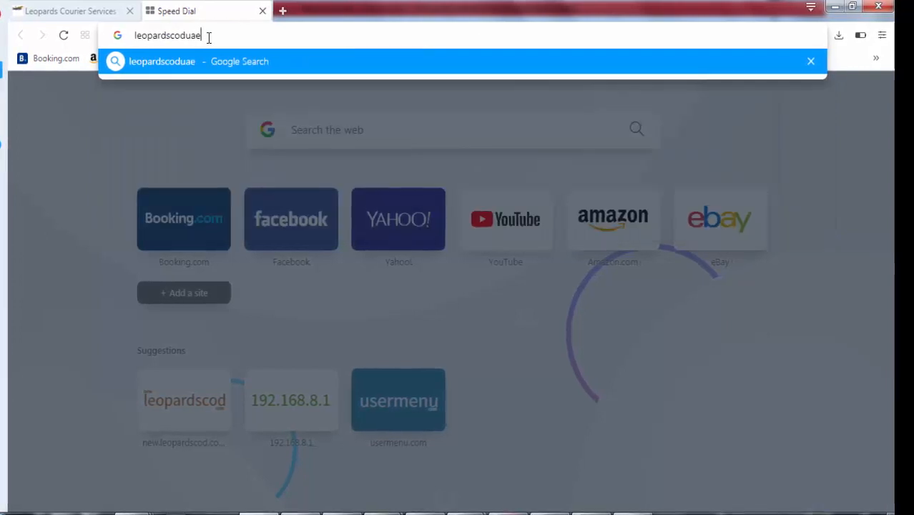
pyautogui.write('.com')
pyautogui.press('Return')
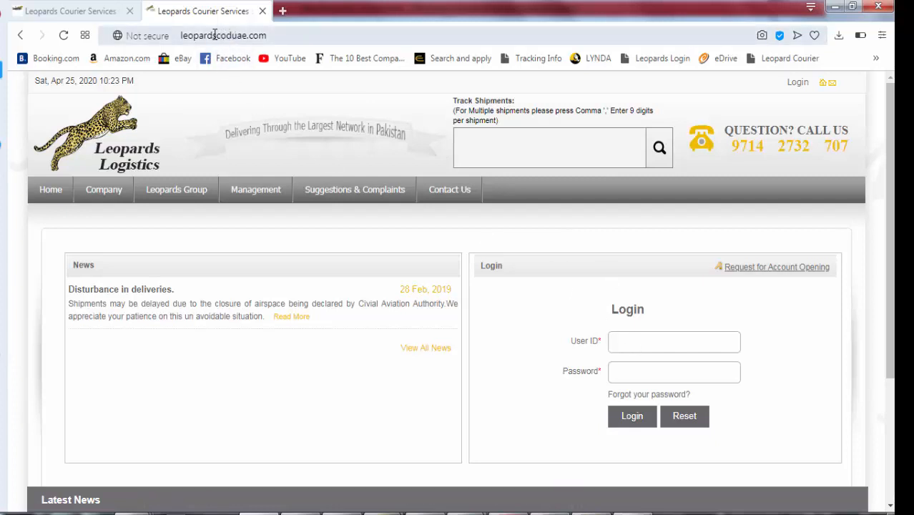
# Switch between the courier login tab and the Leopards Logistics tab
pyautogui.click(83, 12)
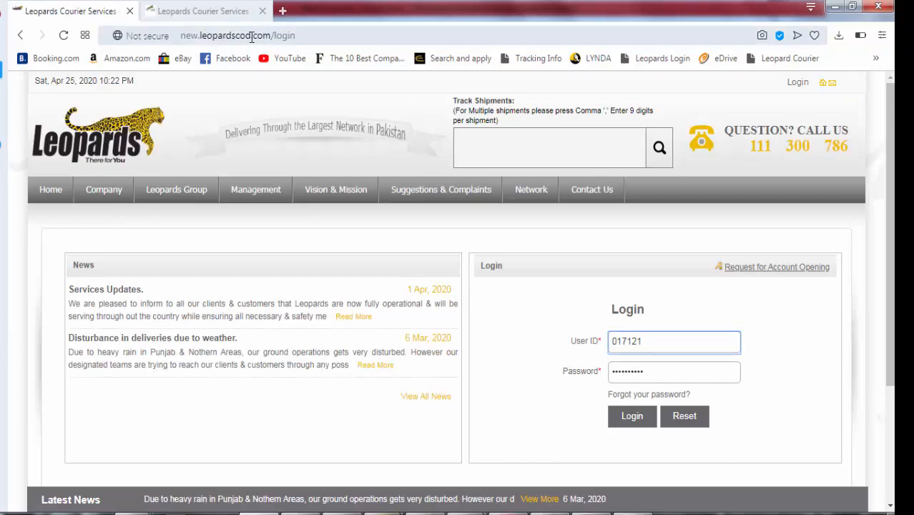
pyautogui.click(211, 11)
pyautogui.click(94, 12)
pyautogui.click(225, 13)
# Change the second tab's address to me.leopardscod.com and load it
pyautogui.click(236, 36)
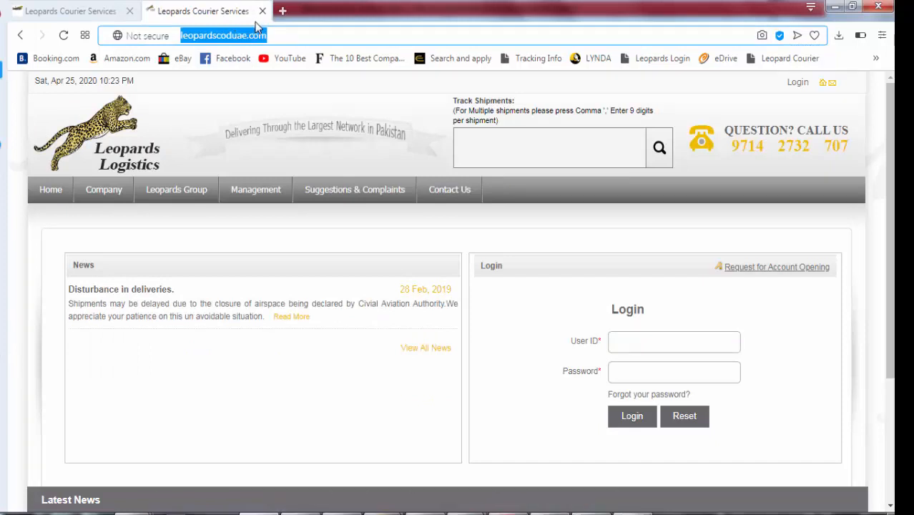
pyautogui.press('Home')
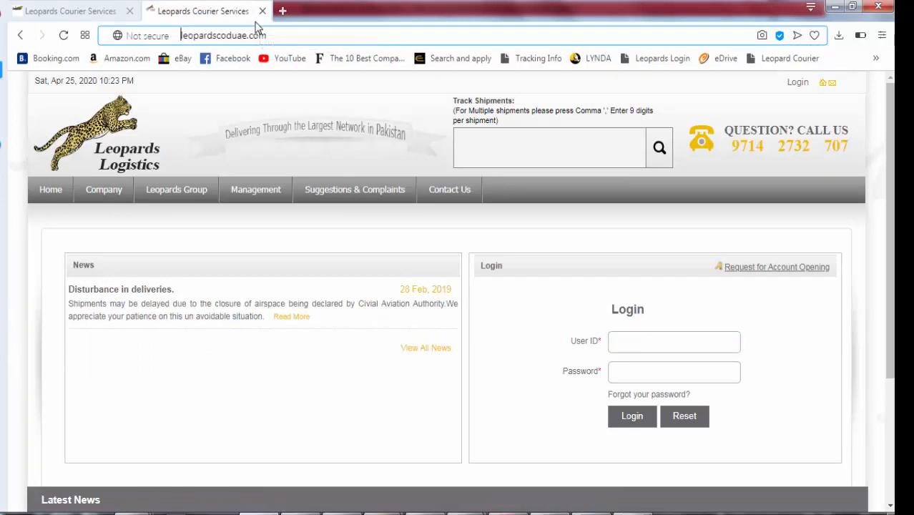
pyautogui.write('me.')
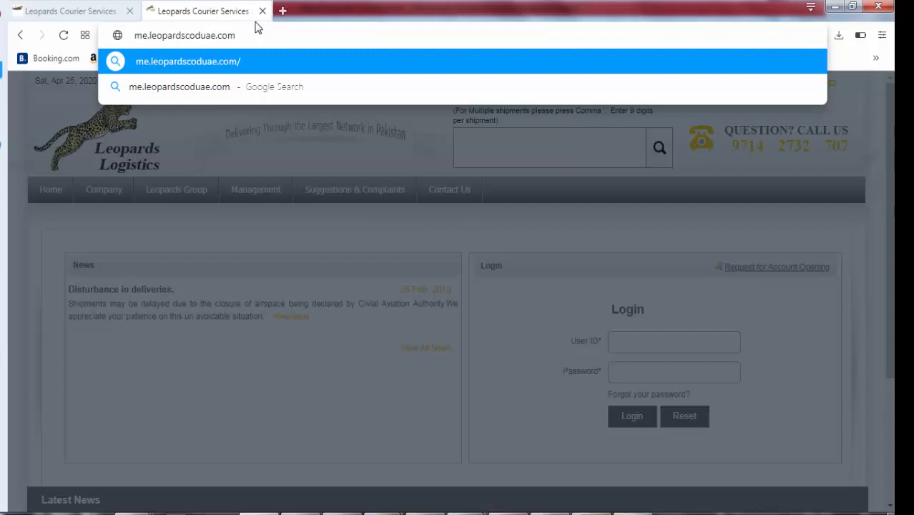
pyautogui.press('Right')
pyautogui.press('Right')
pyautogui.press('Right')
pyautogui.press('Right')
pyautogui.hotkey('shift', 'Right')
pyautogui.hotkey('shift', 'Right')
pyautogui.hotkey('shift', 'Right')
pyautogui.press('BackSpace')
pyautogui.press('Return')
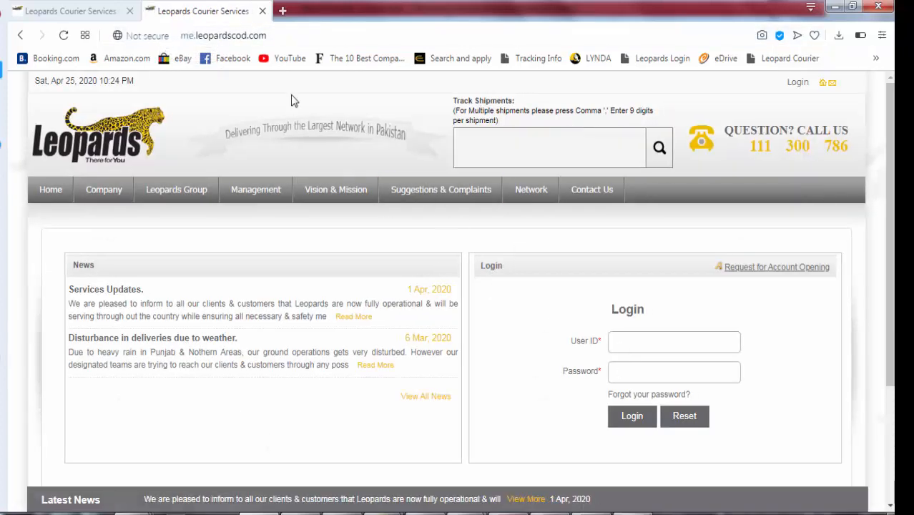
pyautogui.click(109, 17)
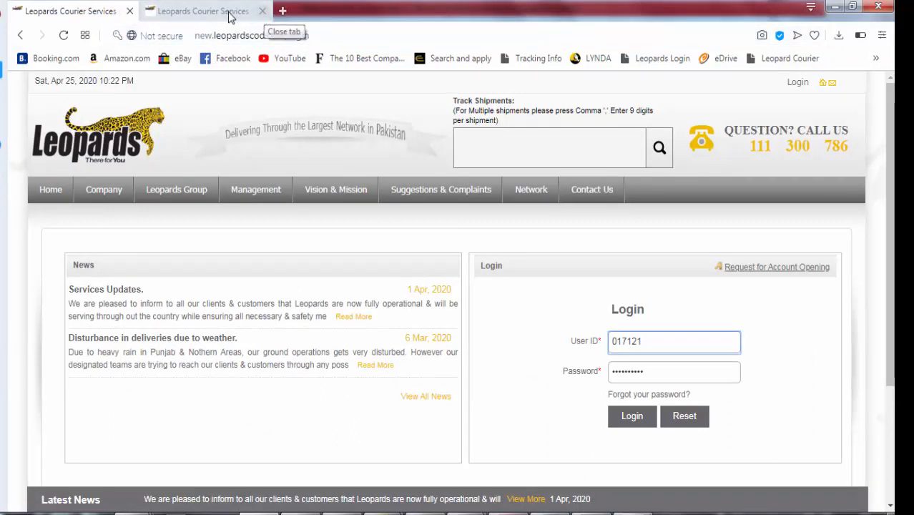
pyautogui.click(231, 17)
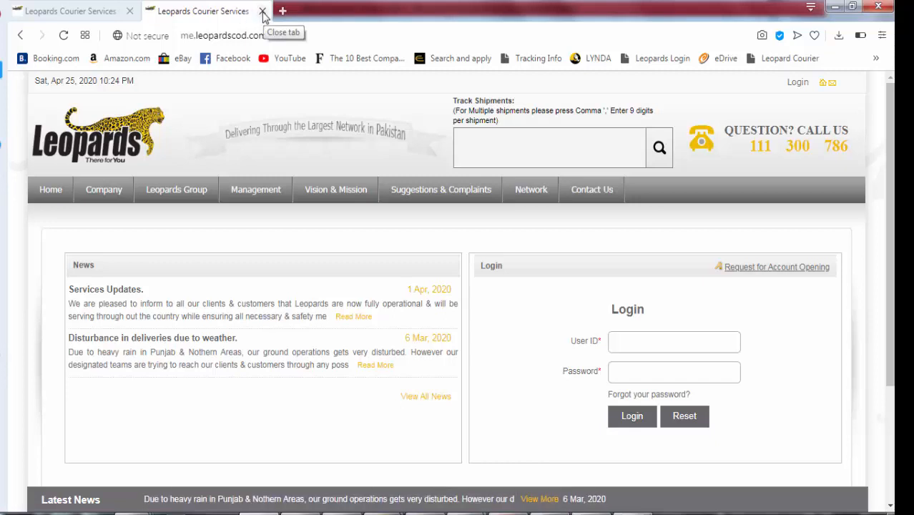
# Close the me.leopardscod.com tab and log in with the prefilled credentials
pyautogui.click(263, 12)
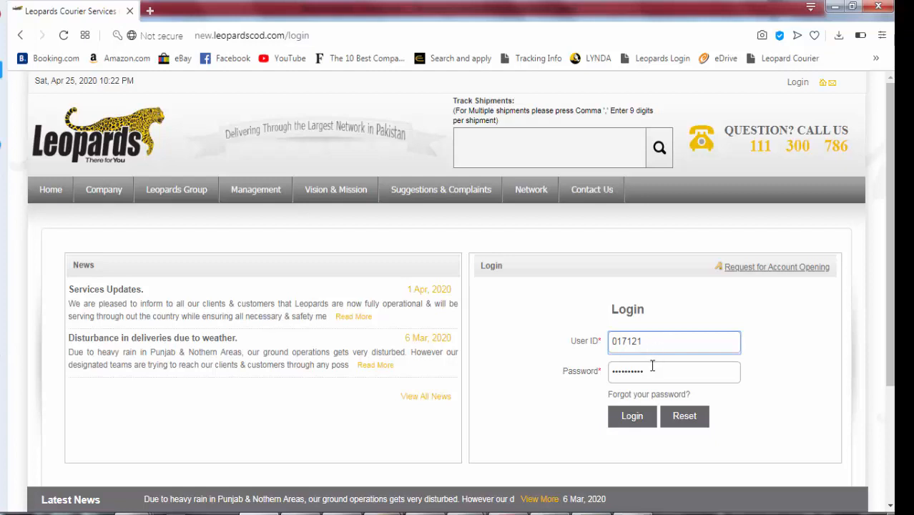
pyautogui.click(633, 418)
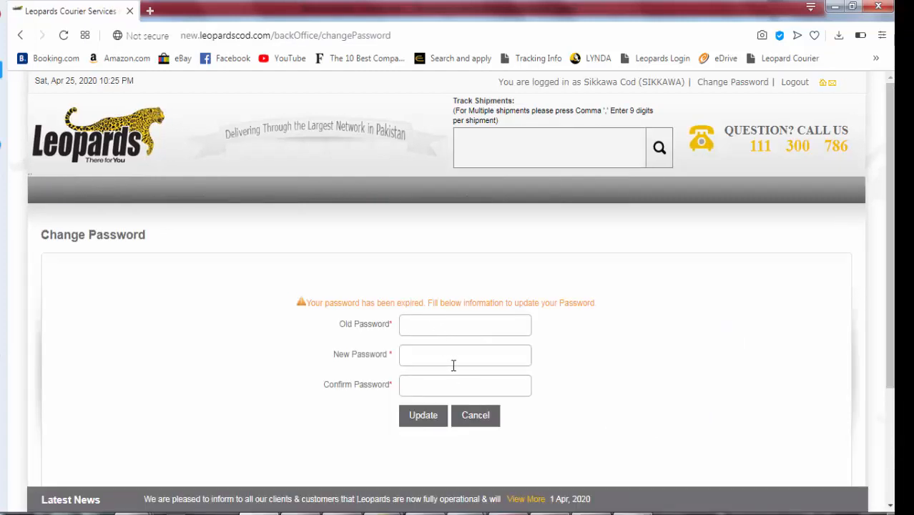
# Cancel the expired-password change and bring up the Manage Booking menu options
pyautogui.click(479, 424)
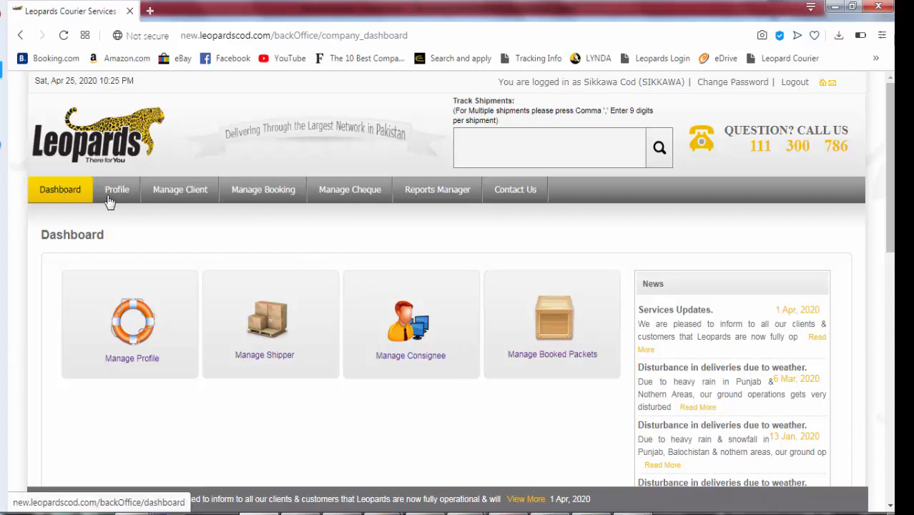
pyautogui.moveTo(158, 200)
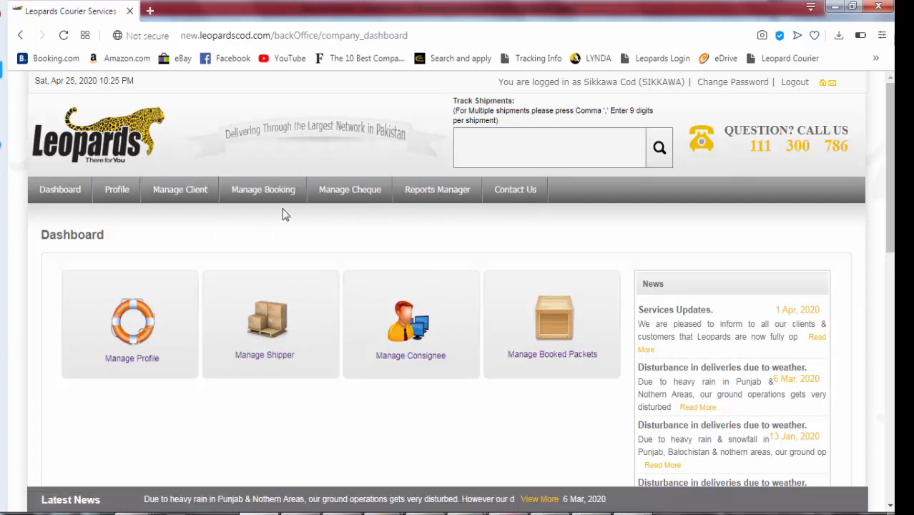
pyautogui.moveTo(279, 198)
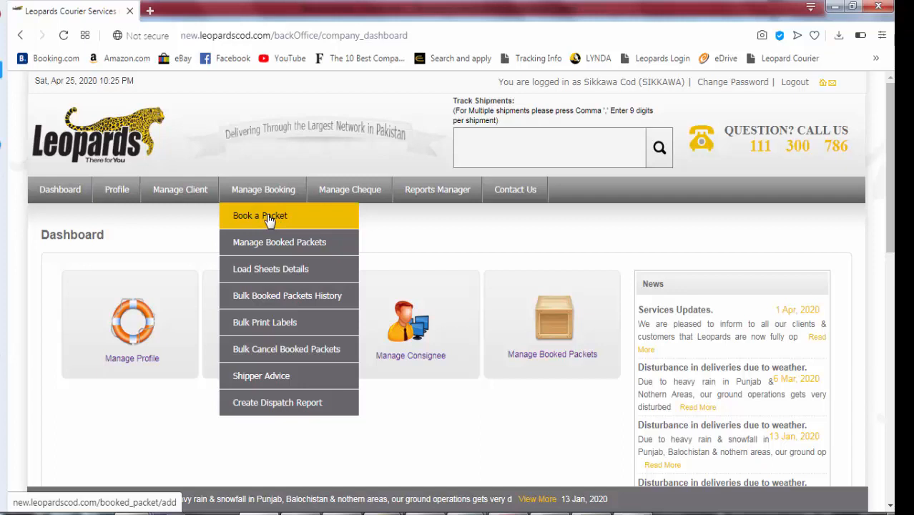
# Open Manage Booking > Book a Packet and leave Shipment Type on Overnight
pyautogui.click(269, 218)
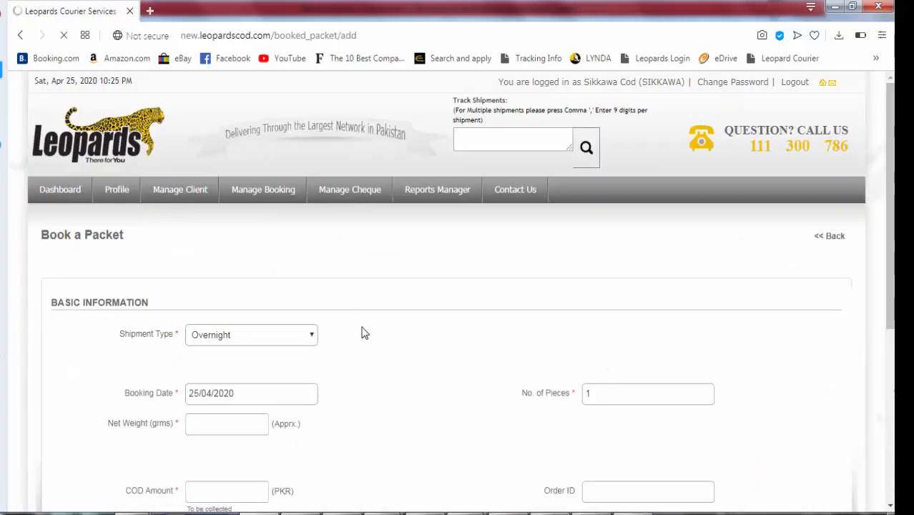
pyautogui.scroll(-1, 363, 333)
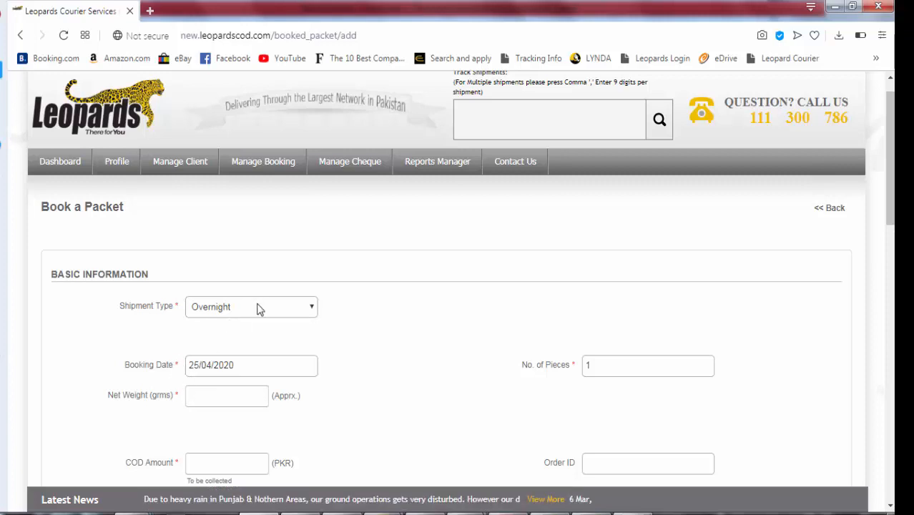
pyautogui.click(632, 514)
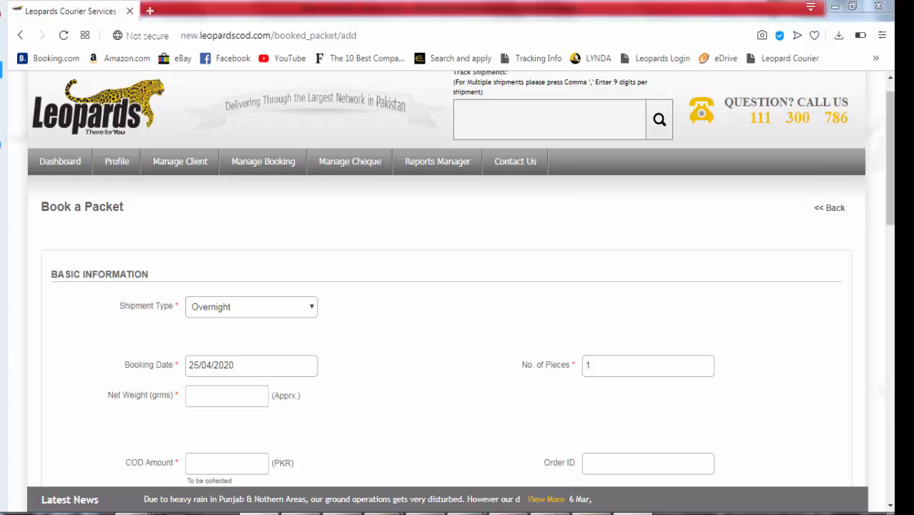
pyautogui.click(827, 463)
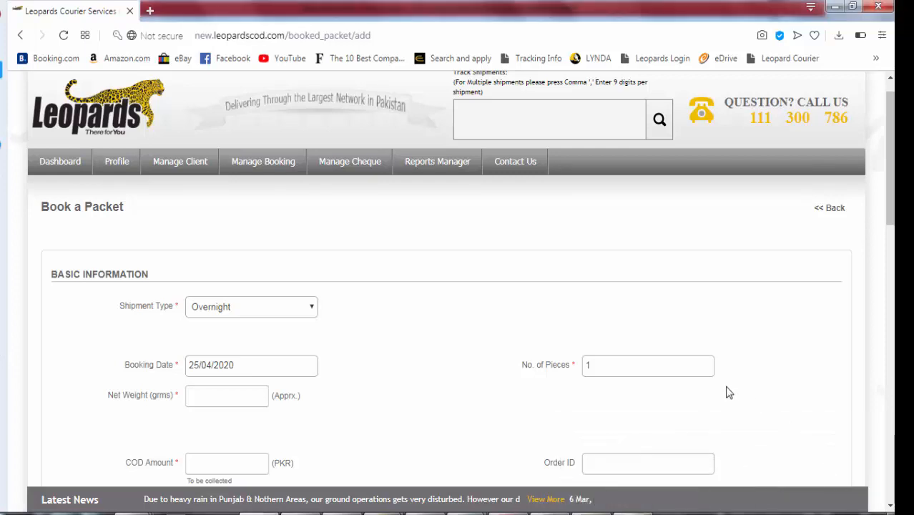
pyautogui.click(244, 307)
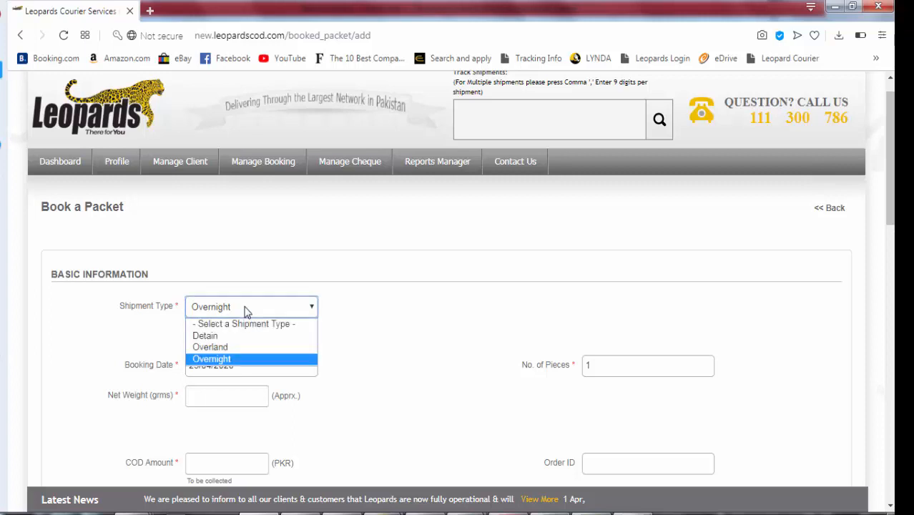
pyautogui.click(248, 360)
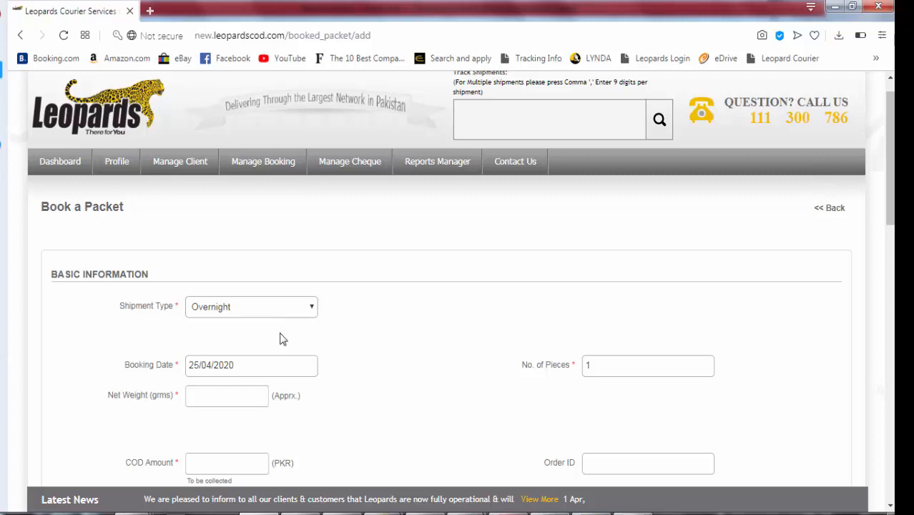
pyautogui.scroll(-2, 281, 339)
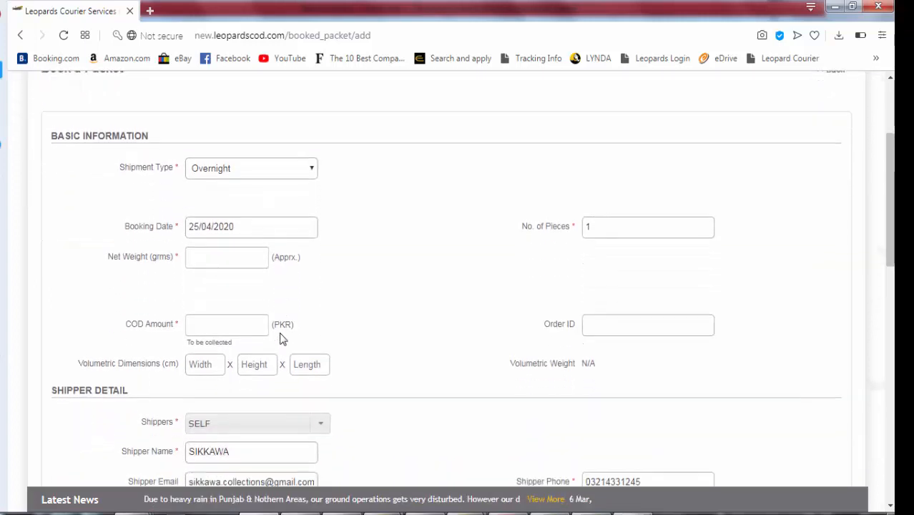
pyautogui.scroll(1, 281, 339)
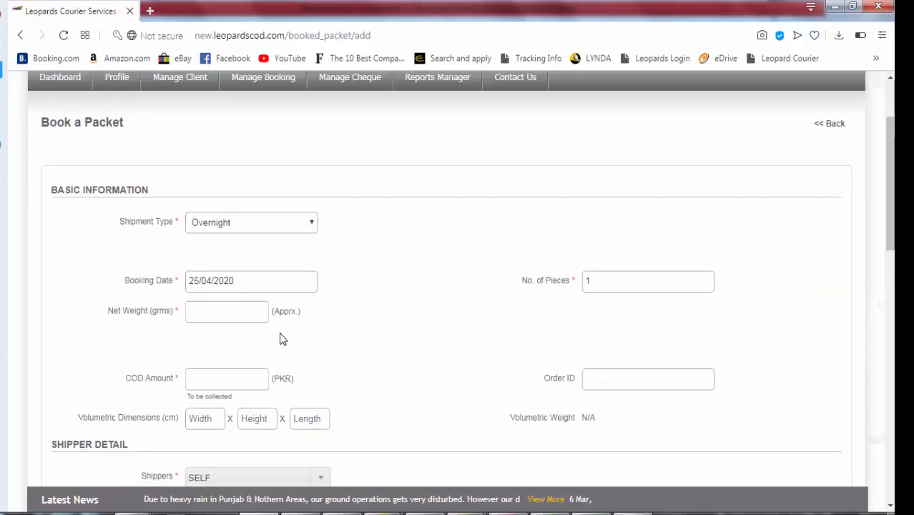
pyautogui.tripleClick(212, 281)
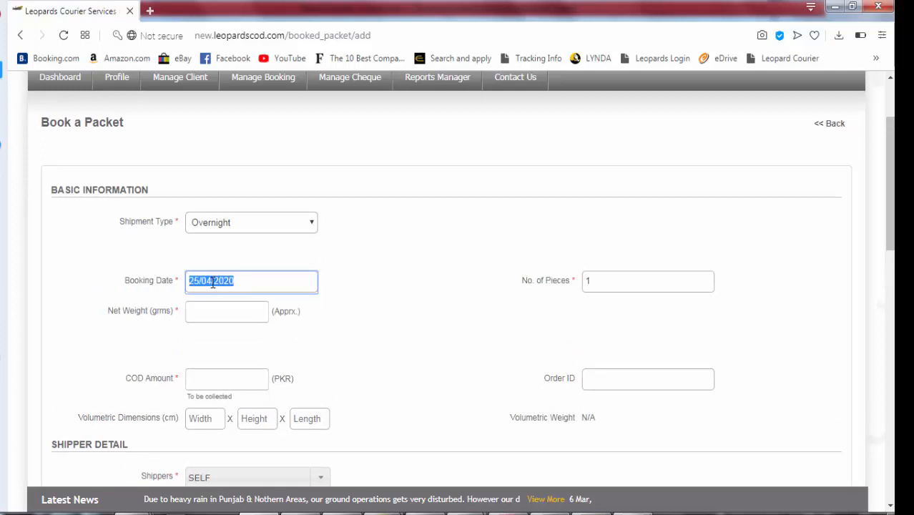
pyautogui.click(318, 312)
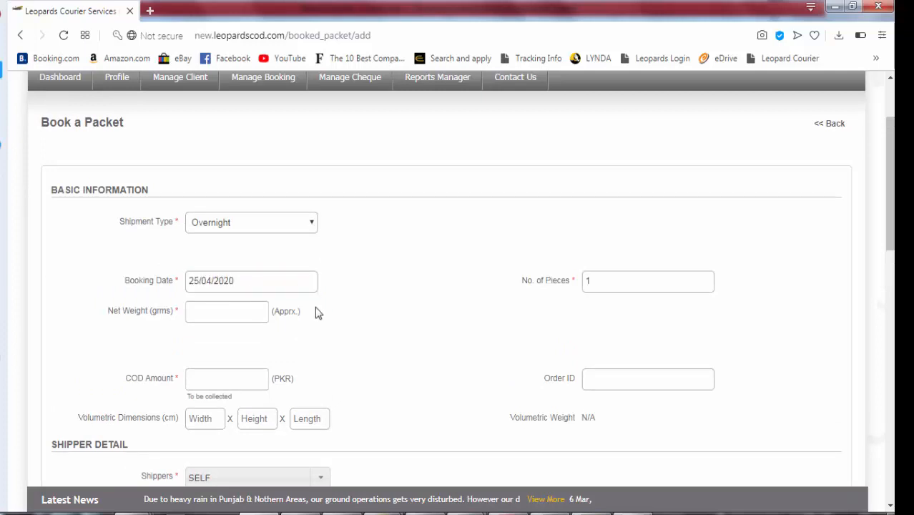
pyautogui.click(603, 279)
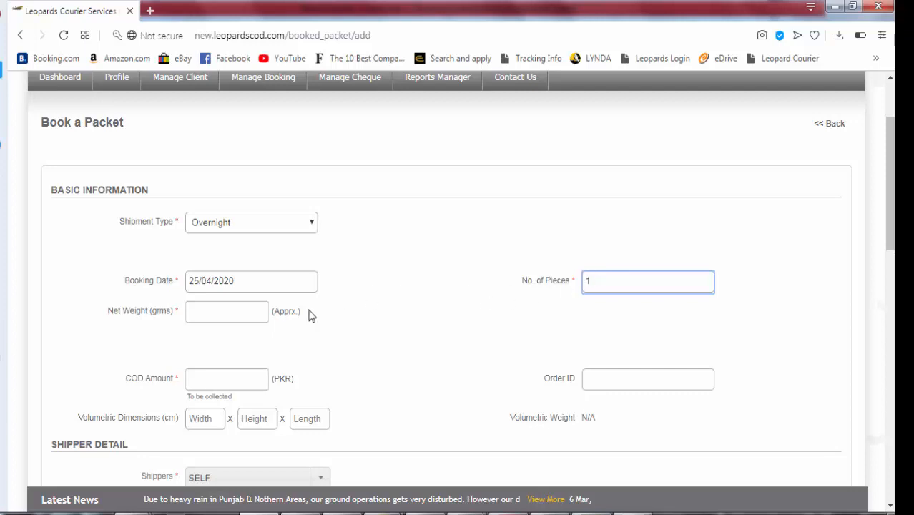
# Set the net weight to 500 grams from the autocomplete
pyautogui.click(245, 315)
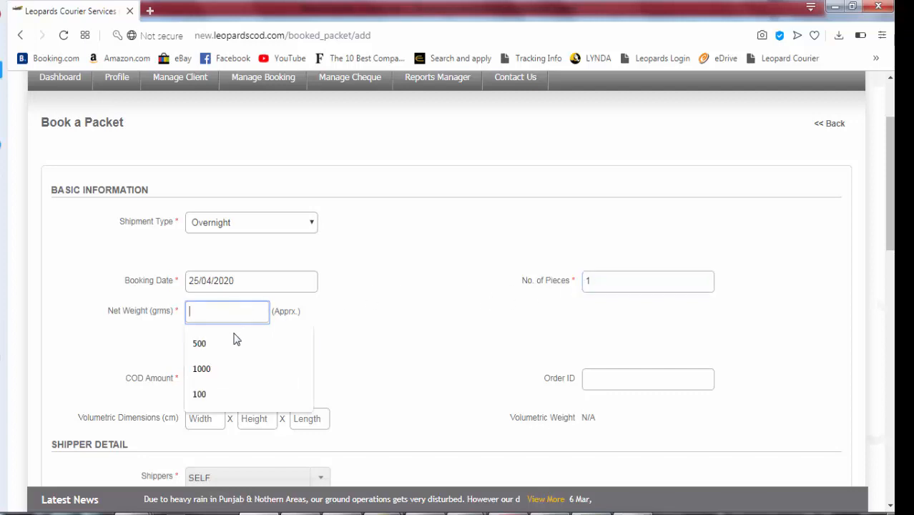
pyautogui.click(230, 343)
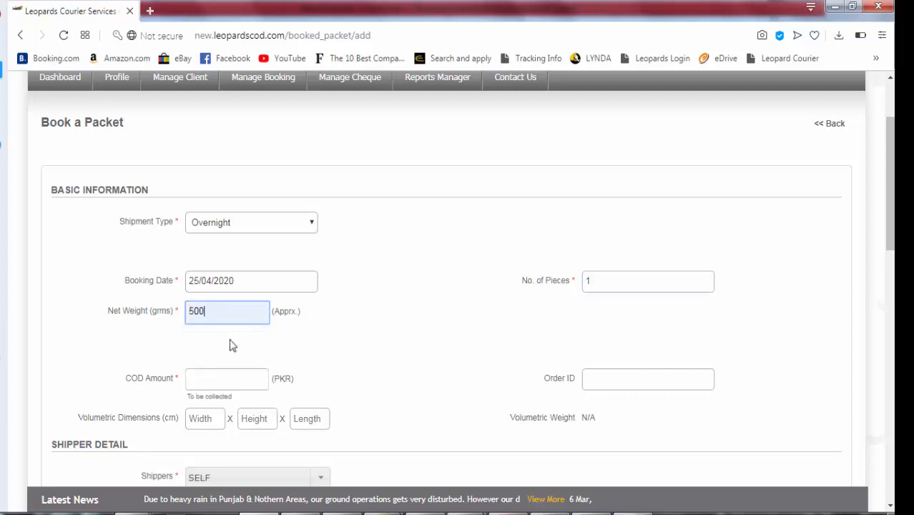
pyautogui.doubleClick(154, 314)
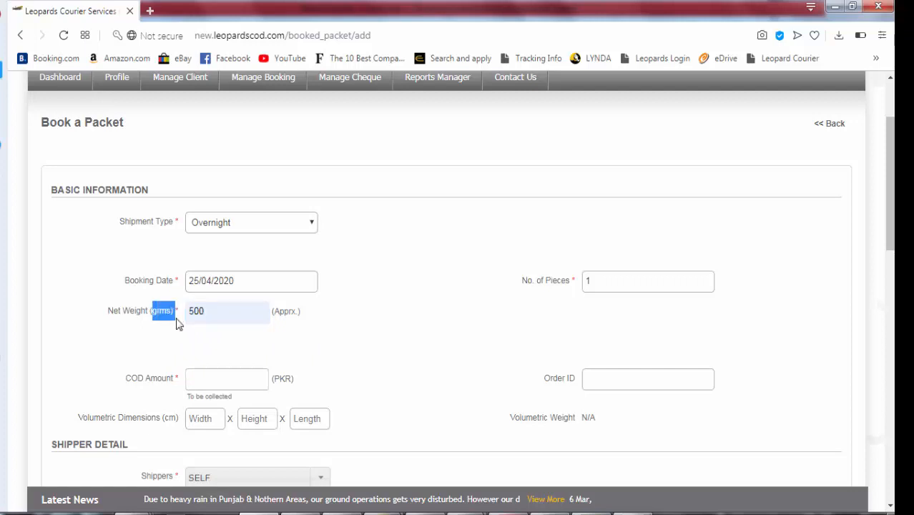
pyautogui.click(250, 347)
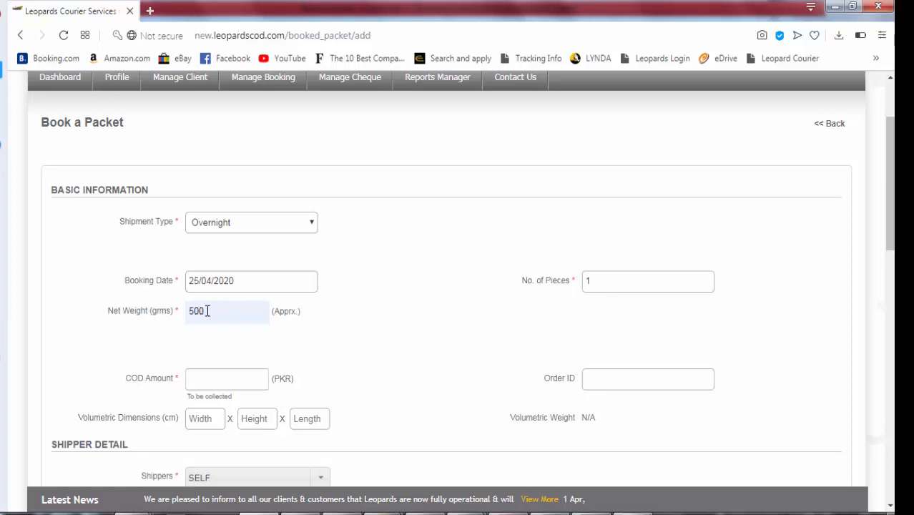
# Choose 1200 PKR as the COD amount from earlier values
pyautogui.click(231, 378)
pyautogui.press('Down')
pyautogui.press('Return')
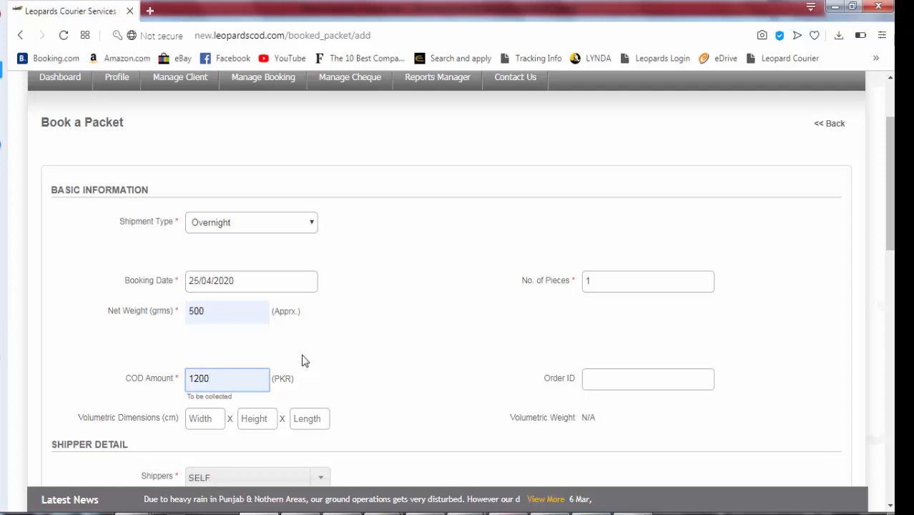
pyautogui.click(259, 351)
pyautogui.scroll(-2, 259, 351)
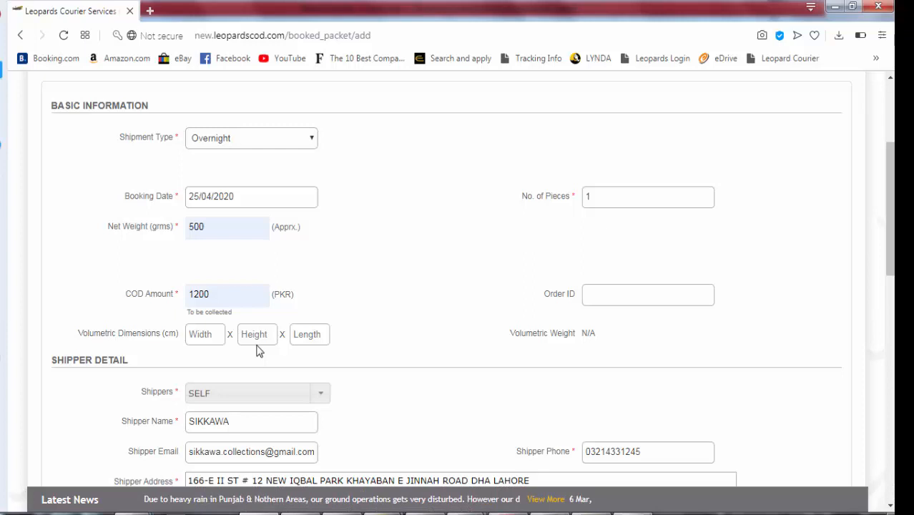
pyautogui.click(215, 292)
pyautogui.doubleClick(215, 292)
pyautogui.write('0')
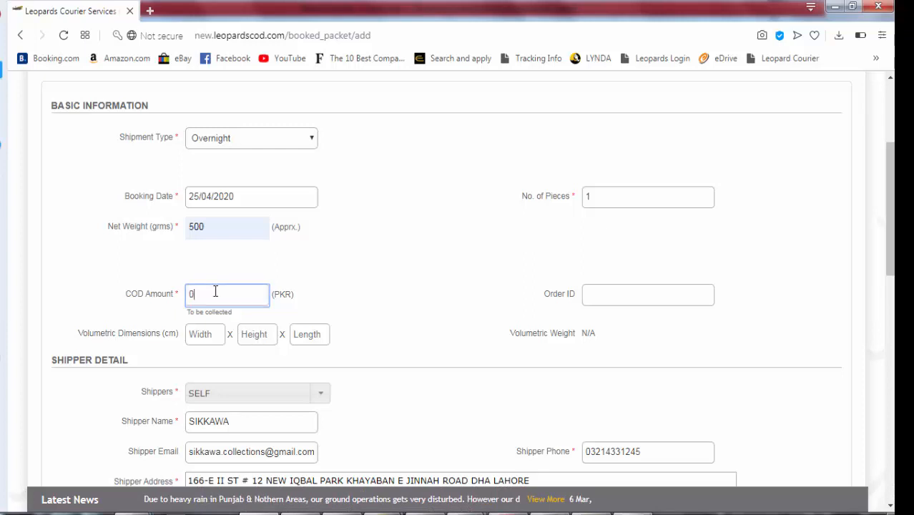
pyautogui.click(320, 301)
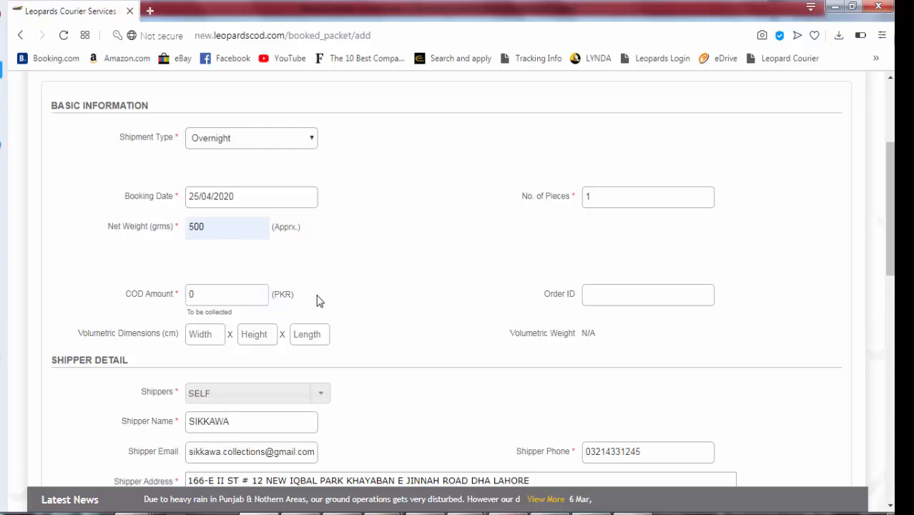
pyautogui.doubleClick(244, 296)
pyautogui.write('1200')
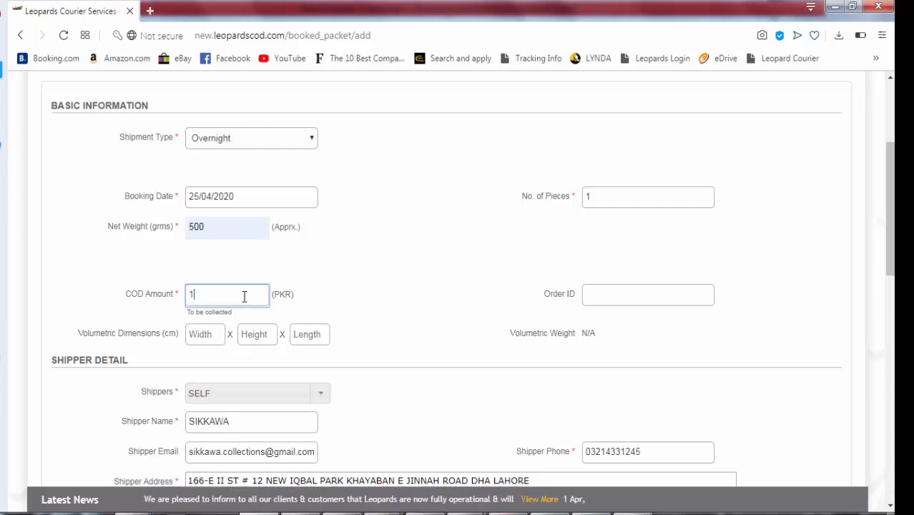
pyautogui.click(344, 299)
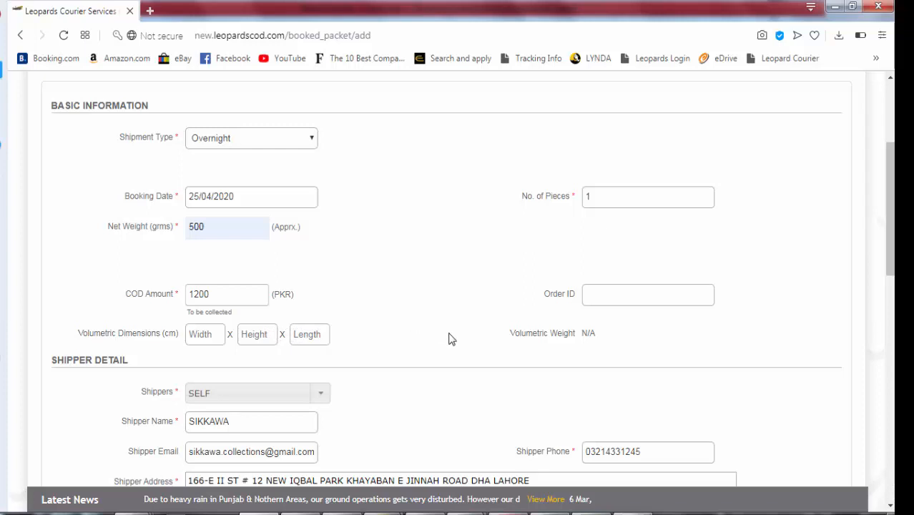
pyautogui.click(596, 293)
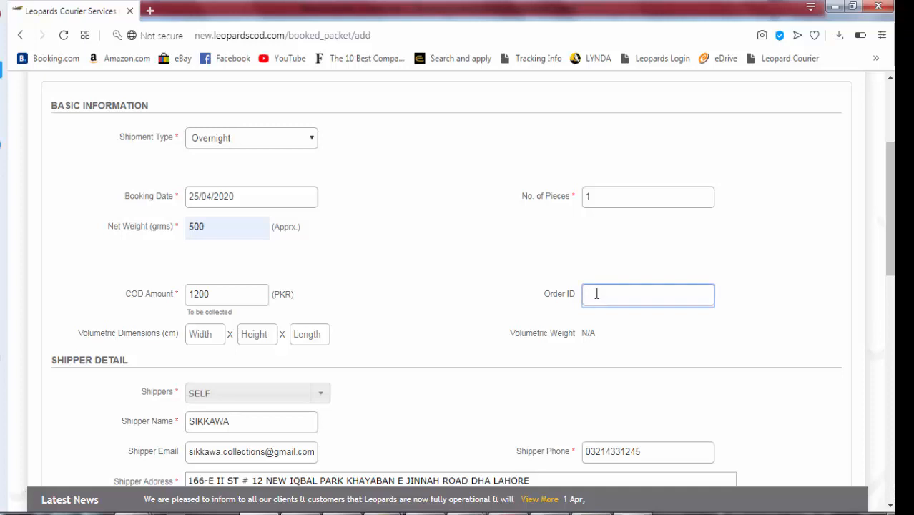
# Type the sample Order ID HGL567eU, then delete it so the field stays empty
pyautogui.press('capslock')
pyautogui.press('capslock')
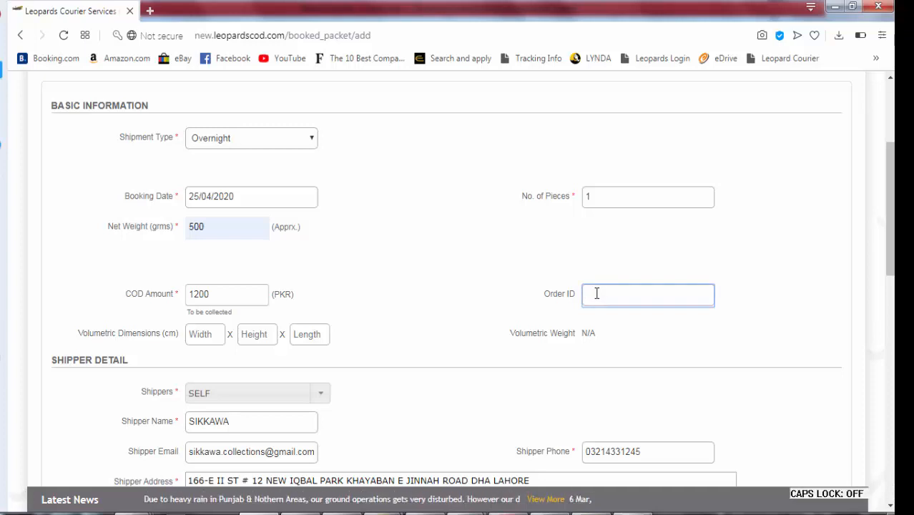
pyautogui.write('HGL567eU')
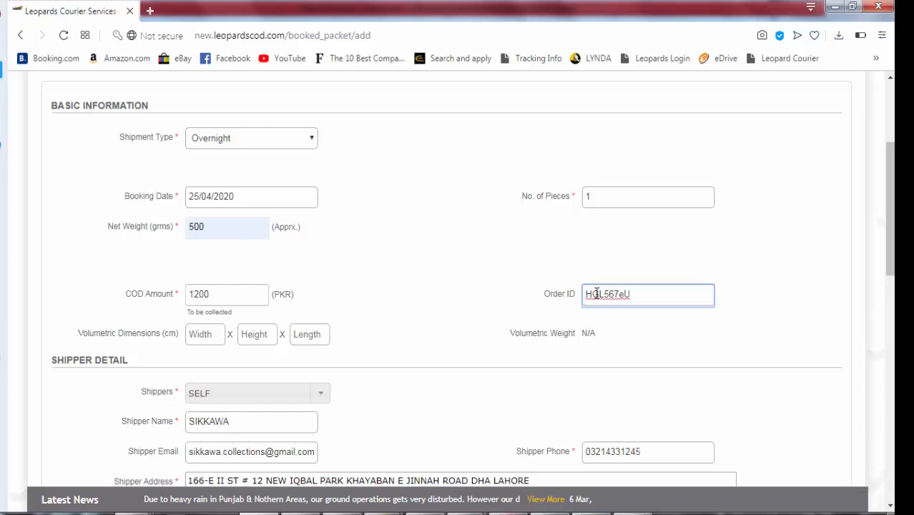
pyautogui.doubleClick(597, 293)
pyautogui.press('BackSpace')
# Set the Shippers dropdown to OTHER
pyautogui.click(321, 393)
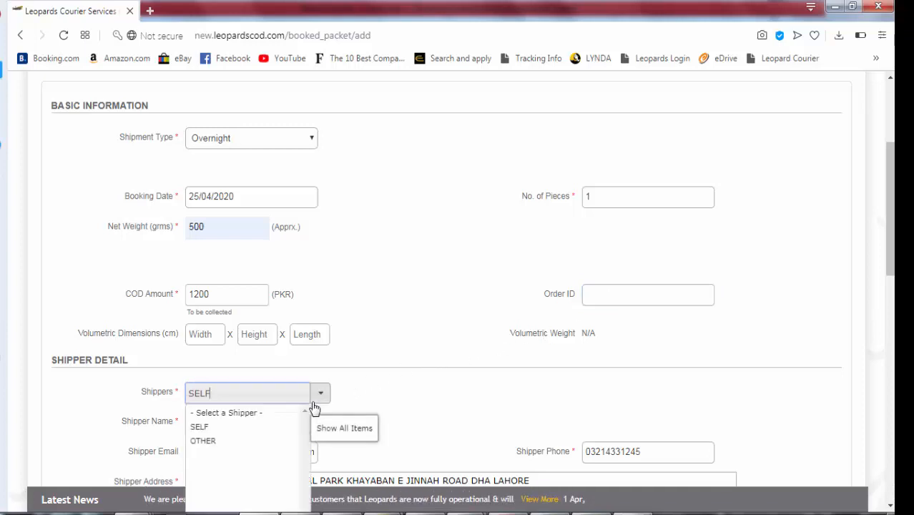
pyautogui.click(266, 441)
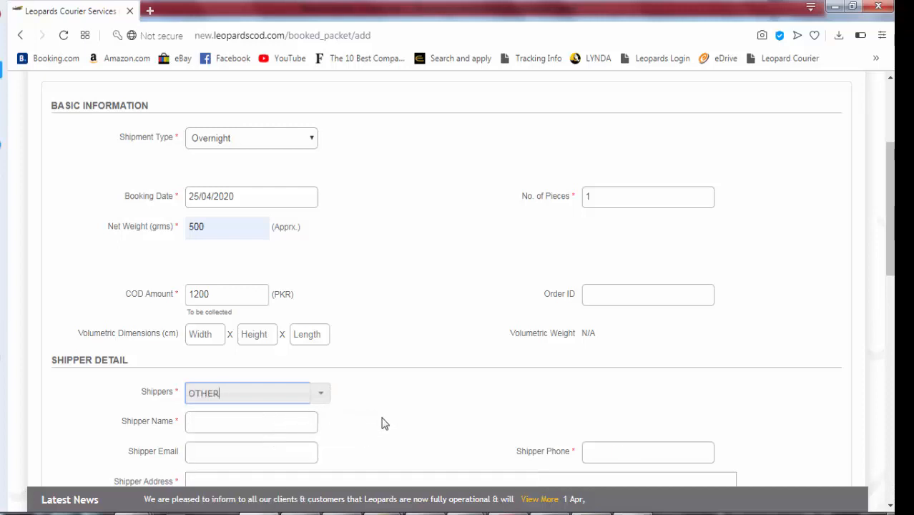
pyautogui.scroll(-2, 386, 415)
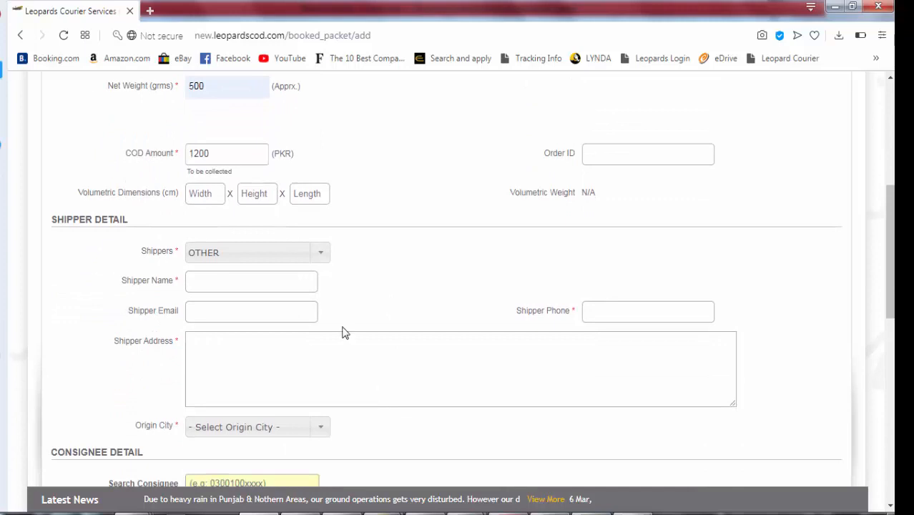
pyautogui.click(322, 261)
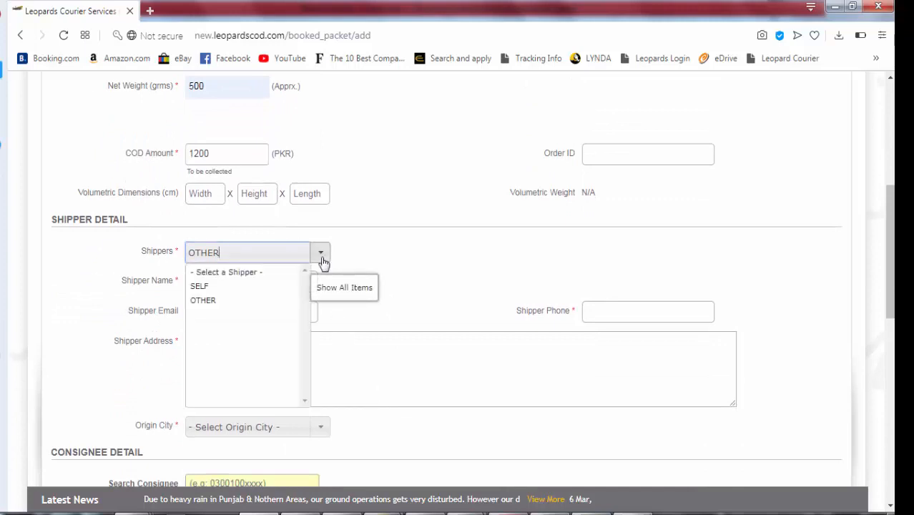
pyautogui.click(322, 261)
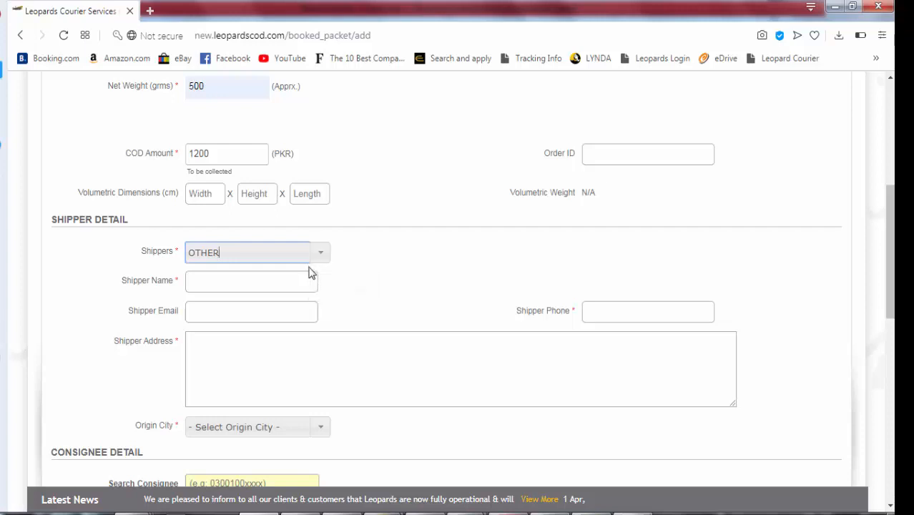
# Enter DARAZ as the shipper name and fill in the shipper phone number
pyautogui.click(281, 281)
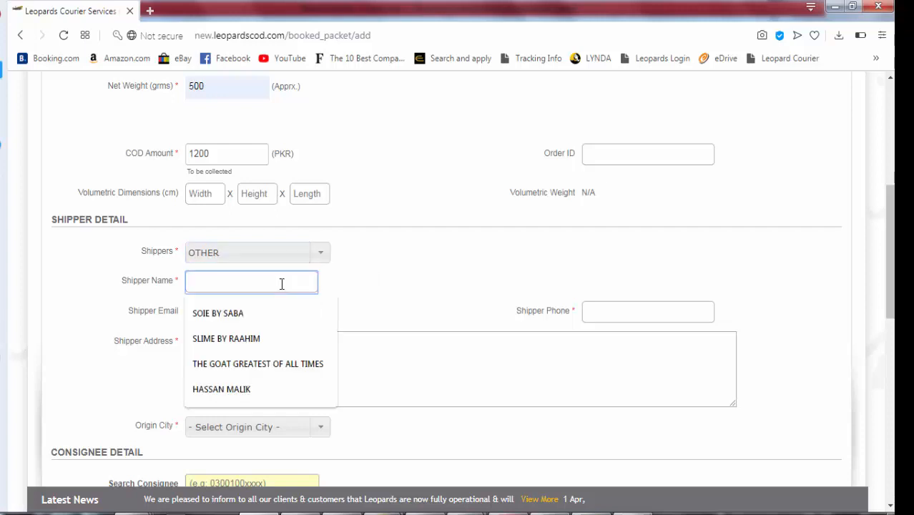
pyautogui.click(355, 297)
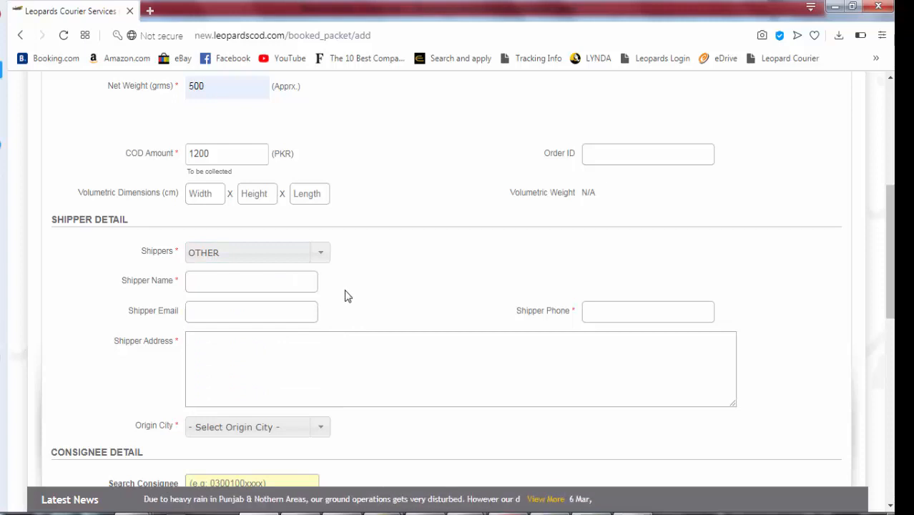
pyautogui.click(281, 281)
pyautogui.write('DARAZ')
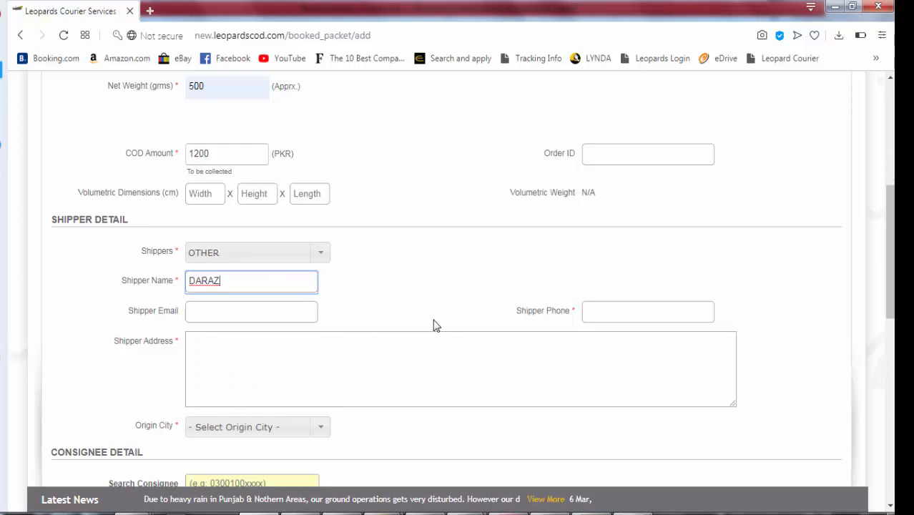
pyautogui.click(615, 312)
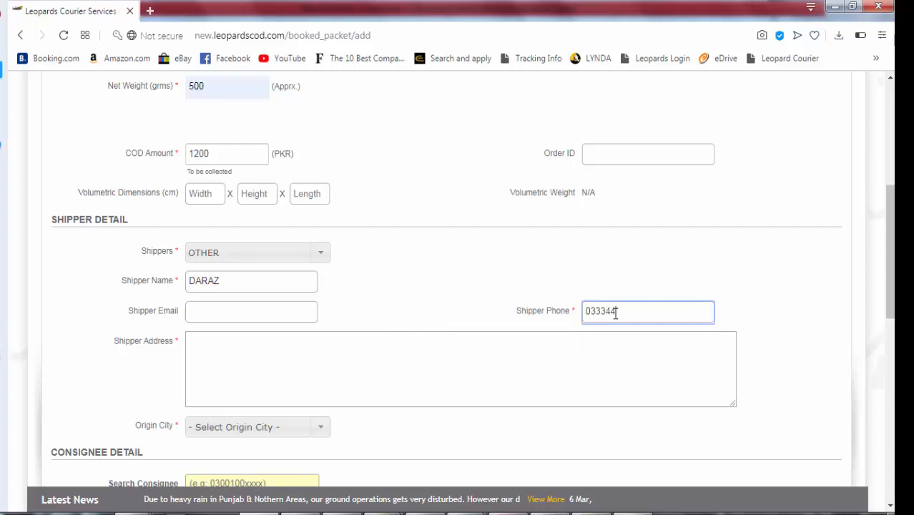
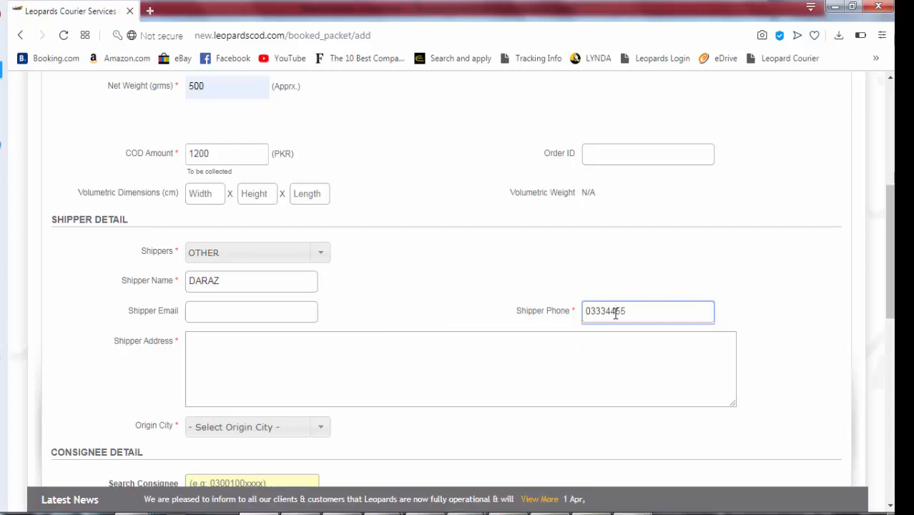
# Enter the shipper address and correct its capitalisation
pyautogui.click(465, 355)
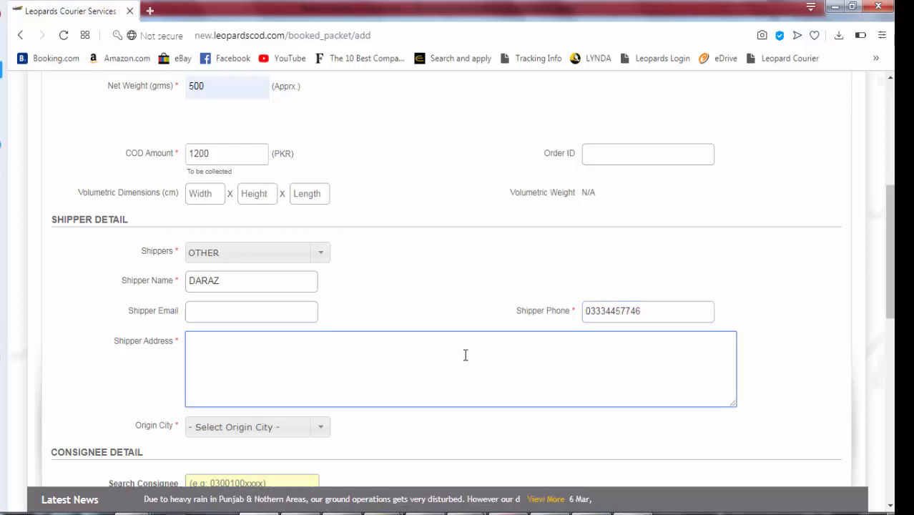
pyautogui.write('dha pHASE3 ')
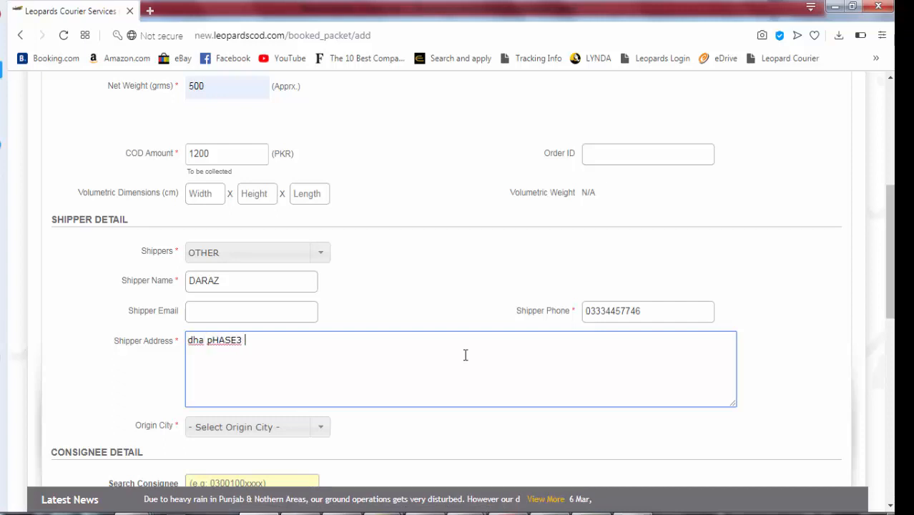
pyautogui.write('LAHORE')
pyautogui.hotkey('ctrl', 'Left')
pyautogui.hotkey('ctrl', 'Left')
pyautogui.hotkey('ctrl', 'shift', 'Left')
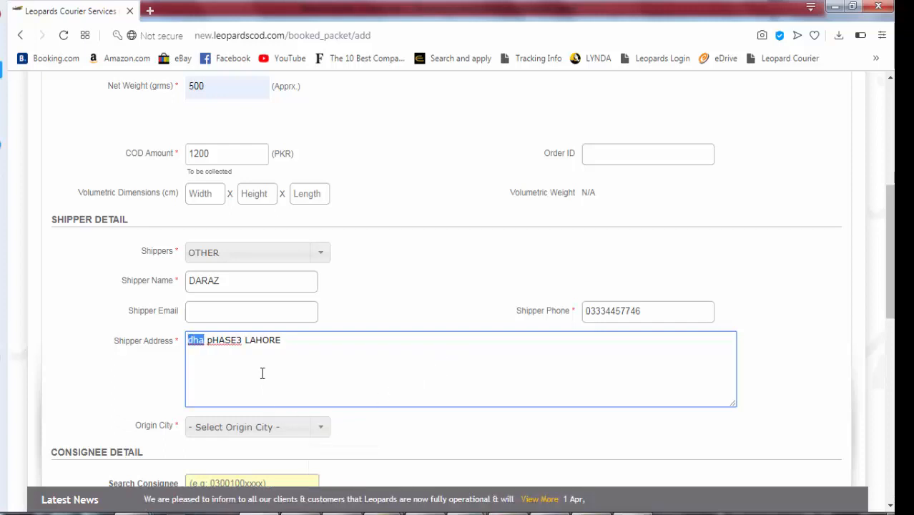
pyautogui.write('DHA')
pyautogui.hotkey('shift', 'Right')
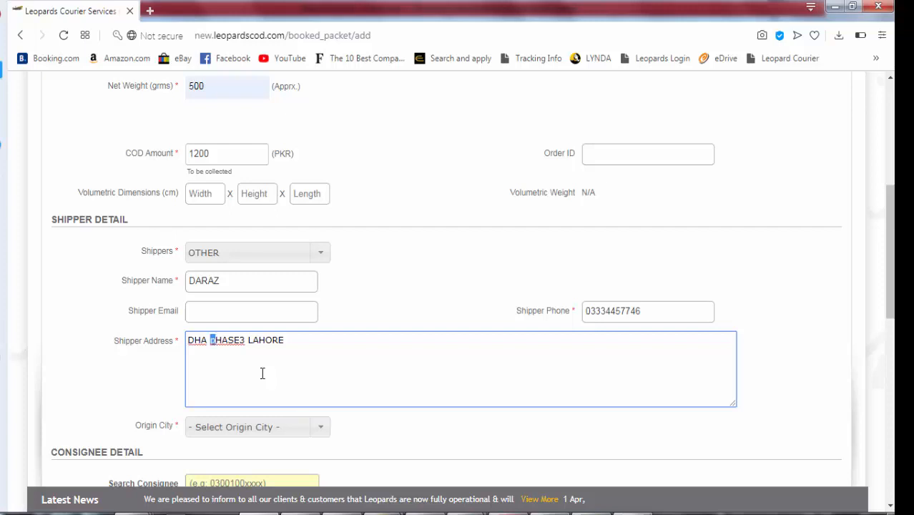
pyautogui.write('P')
pyautogui.press('capslock')
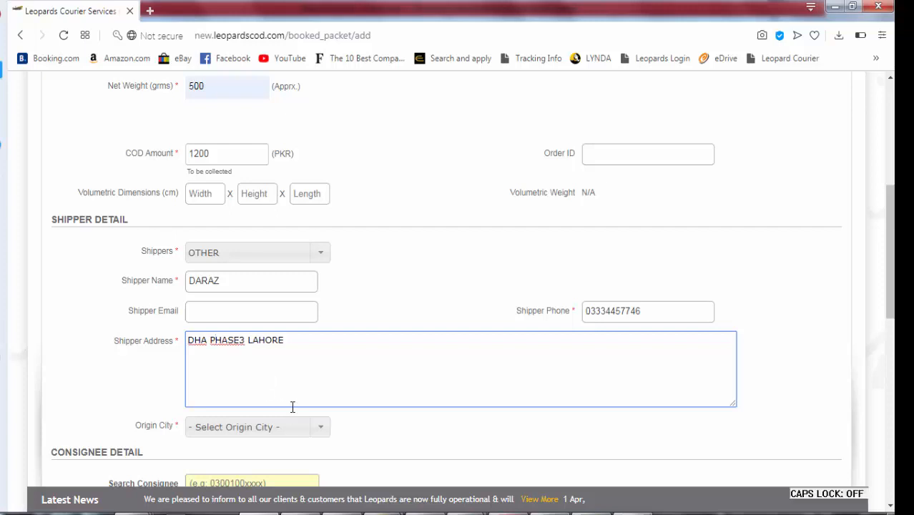
pyautogui.press('Right')
pyautogui.press('Right')
pyautogui.press('Right')
pyautogui.press('Right')
# Set the origin city to Karachi
pyautogui.click(285, 426)
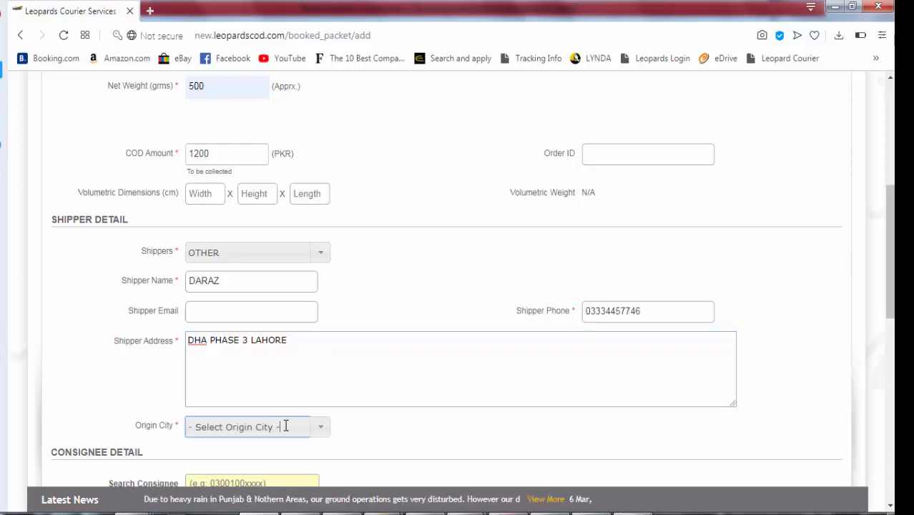
pyautogui.tripleClick(286, 426)
pyautogui.write('Karachi')
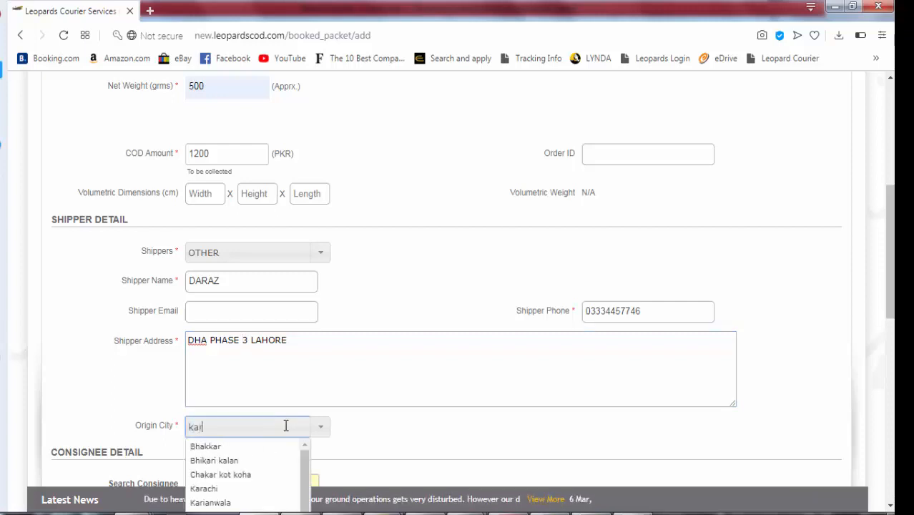
pyautogui.click(371, 427)
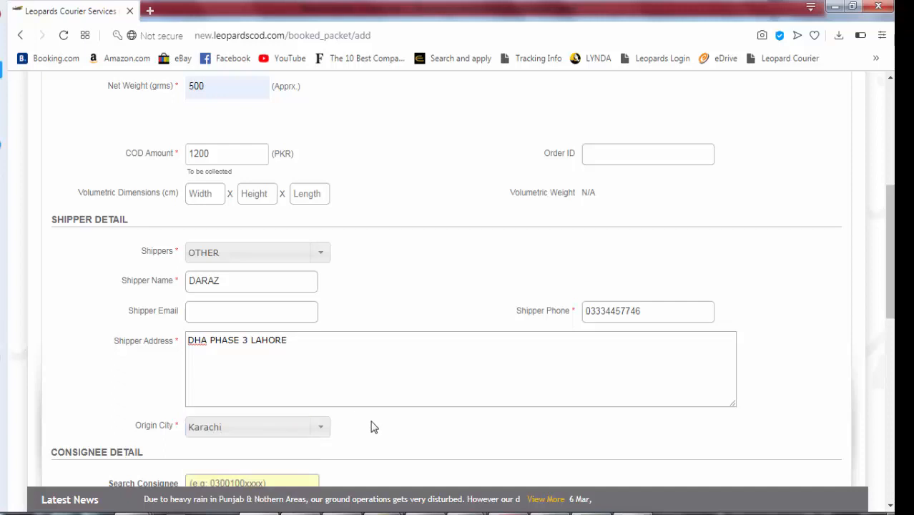
# Enter the consignee's name and pick the saved consignee phone number
pyautogui.scroll(-2, 371, 427)
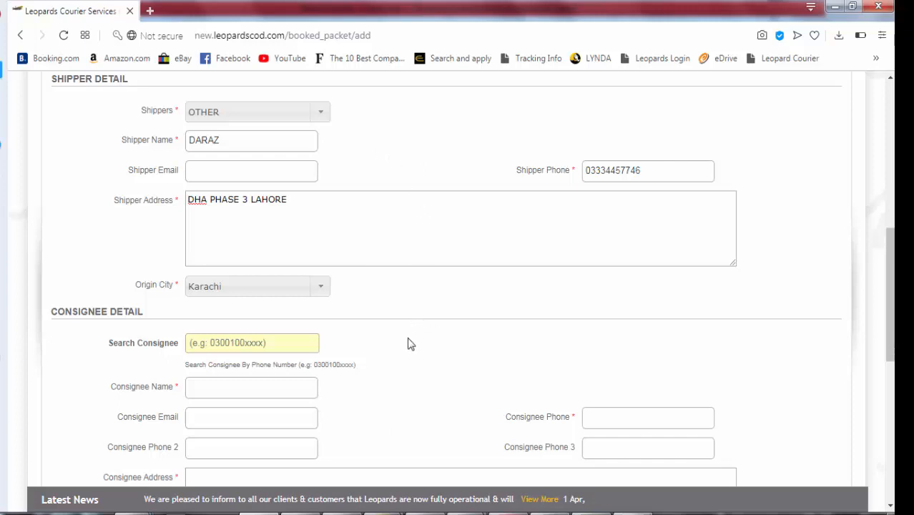
pyautogui.scroll(-3, 411, 345)
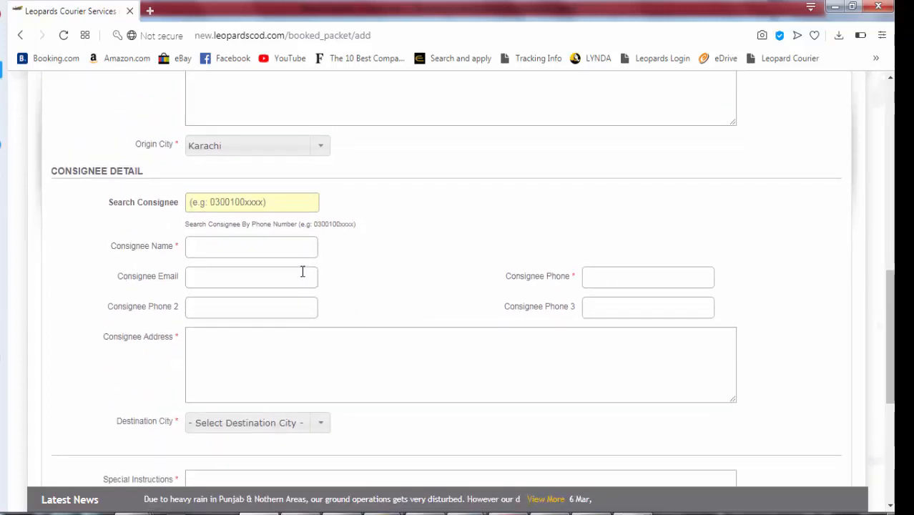
pyautogui.click(263, 246)
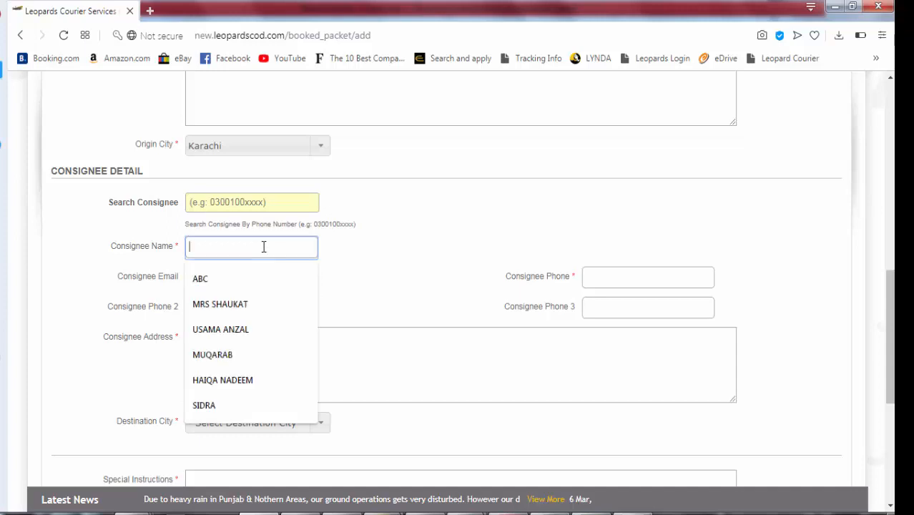
pyautogui.write('ABC')
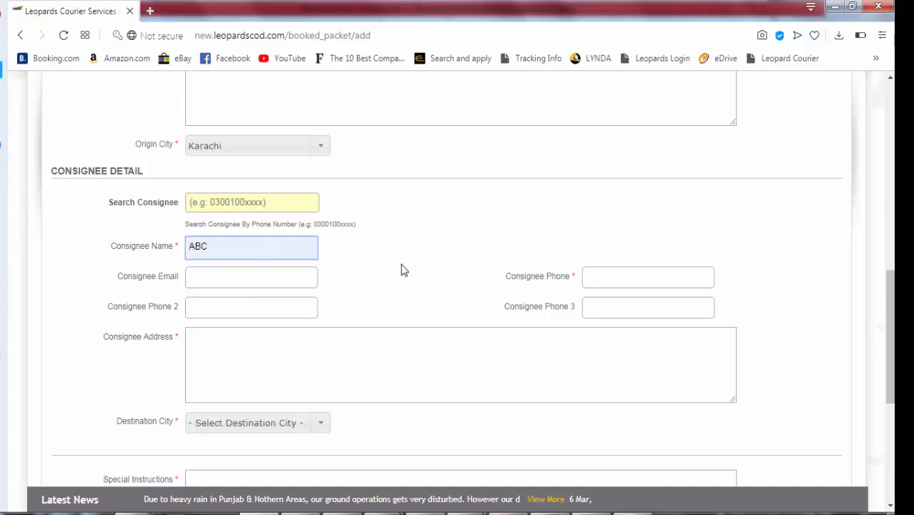
pyautogui.click(607, 272)
pyautogui.press('Down')
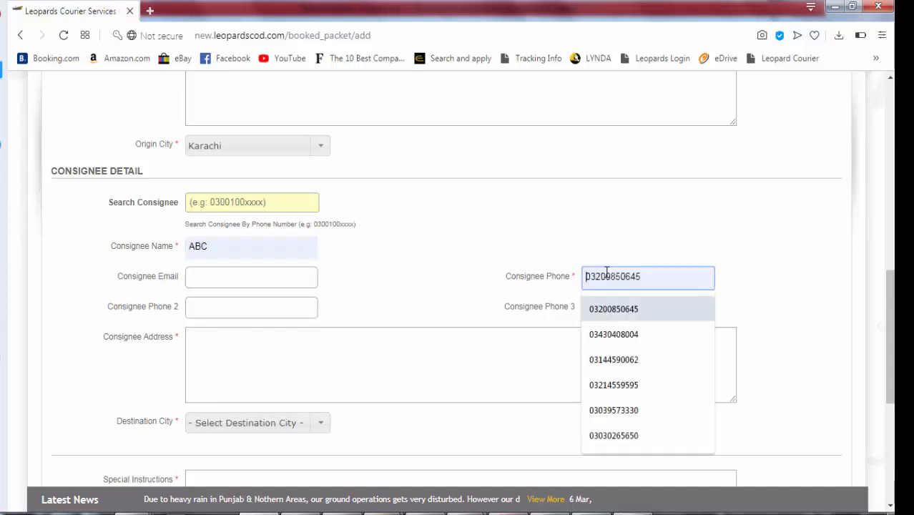
pyautogui.press('Return')
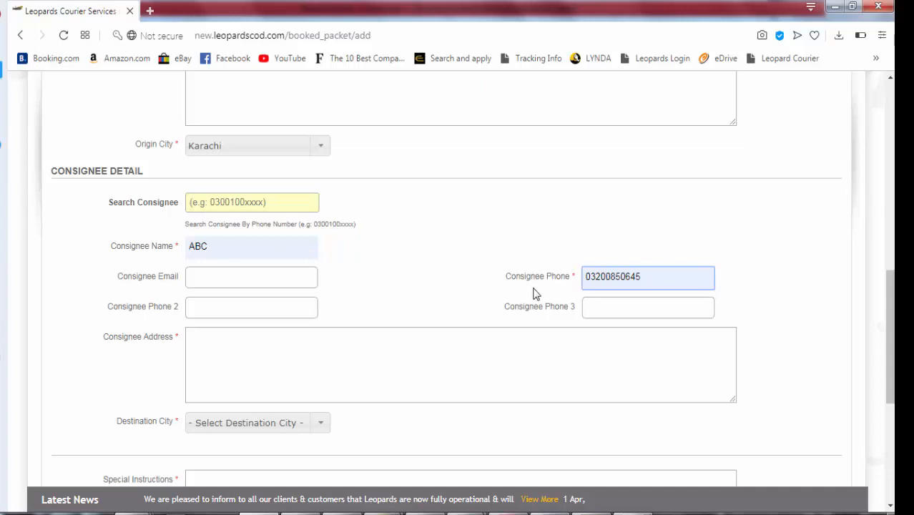
# Fill in the consignee's address
pyautogui.click(321, 339)
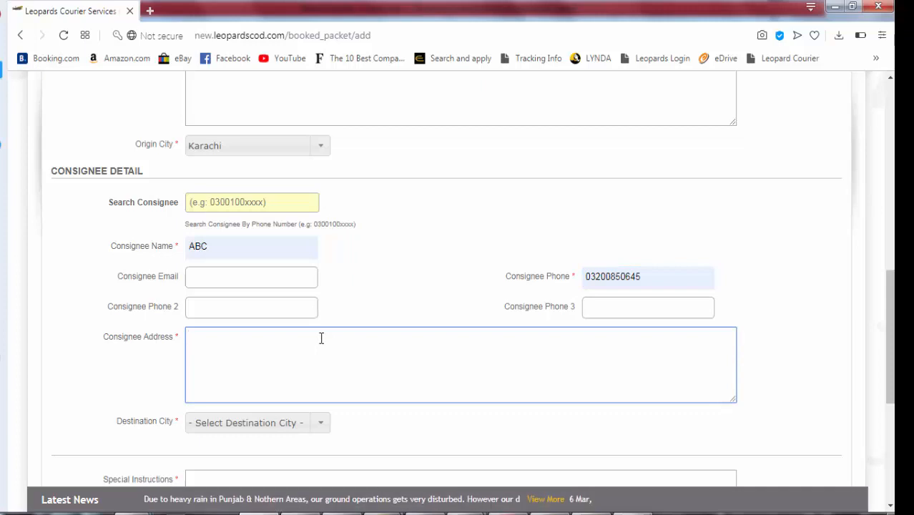
pyautogui.write('Model Town lahore')
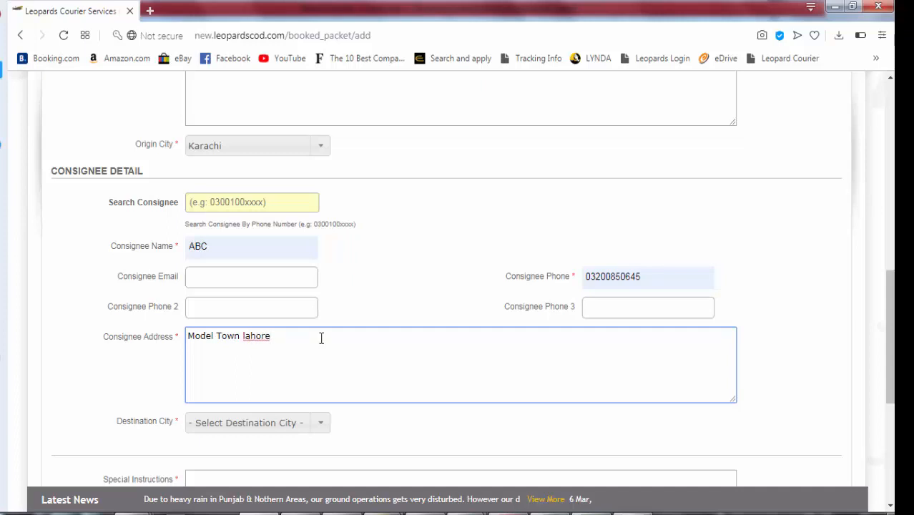
pyautogui.press('Home')
pyautogui.write('h')
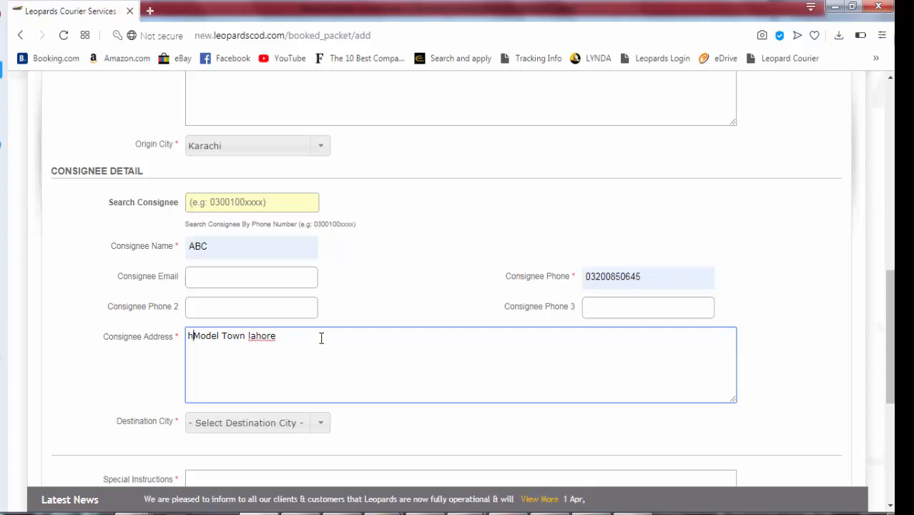
pyautogui.write('#')
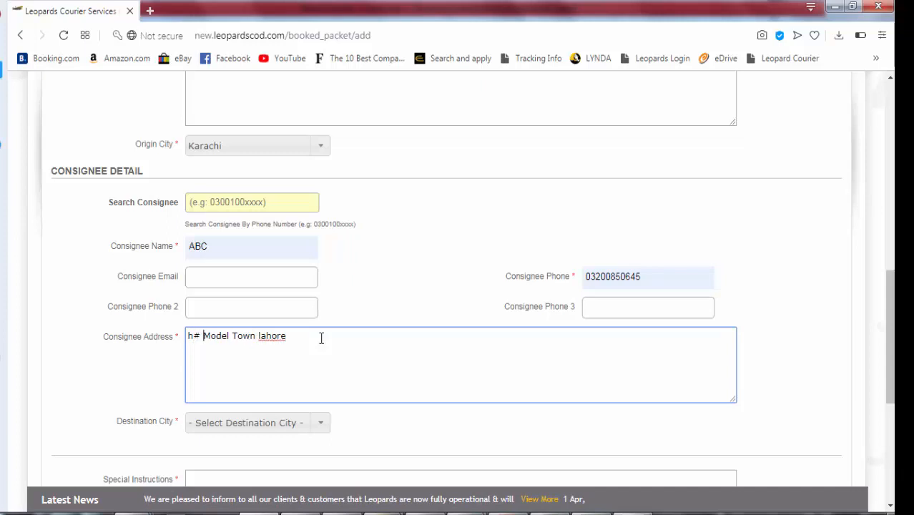
pyautogui.write(' S# ')
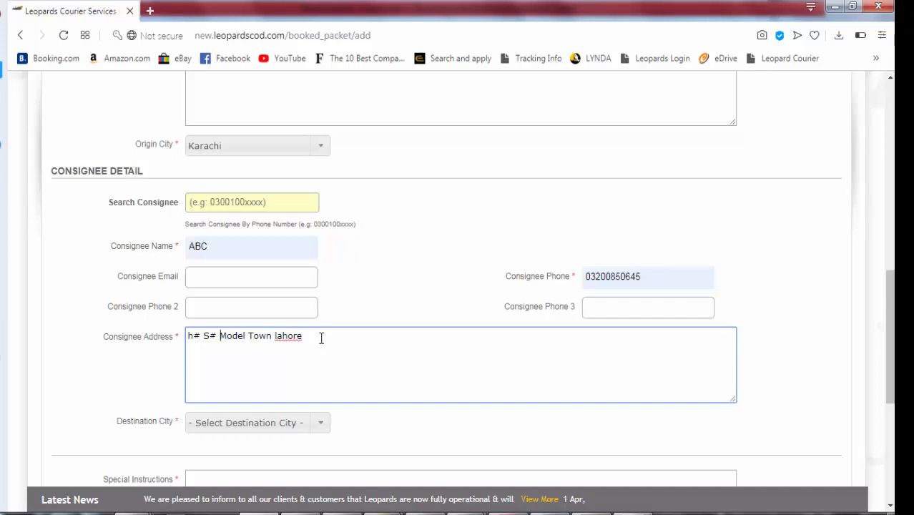
pyautogui.write('Colony')
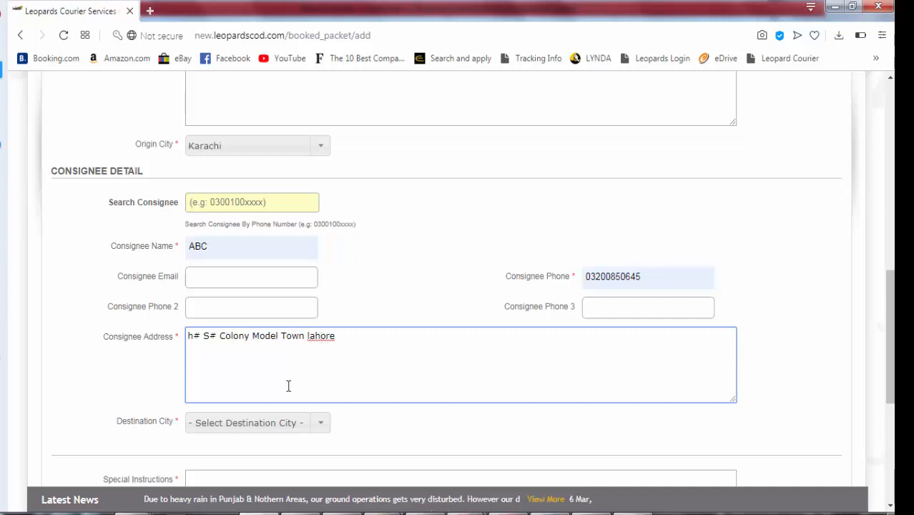
# Set the destination city to Abbottabad, replacing an initial Lahore pick
pyautogui.click(262, 425)
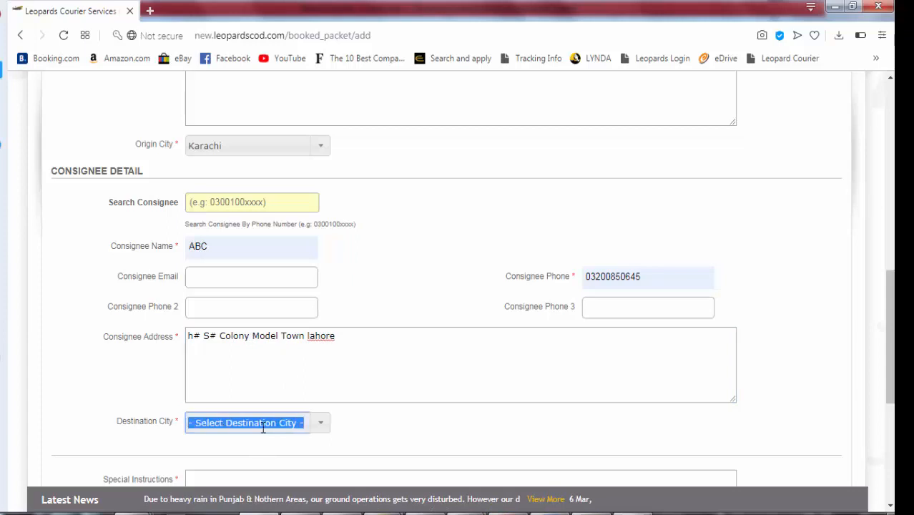
pyautogui.write('lahoa')
pyautogui.press('BackSpace')
pyautogui.press('BackSpace')
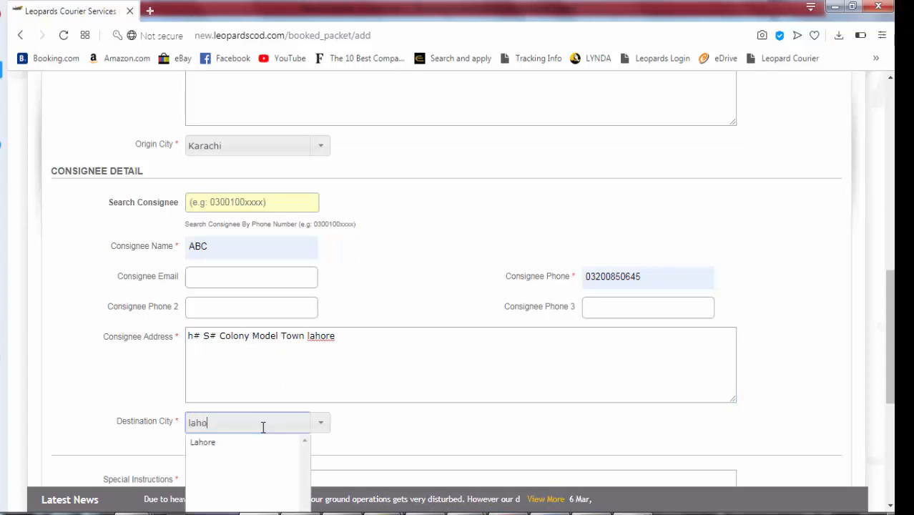
pyautogui.write('o')
pyautogui.press('Return')
pyautogui.hotkey('ctrl', 'a')
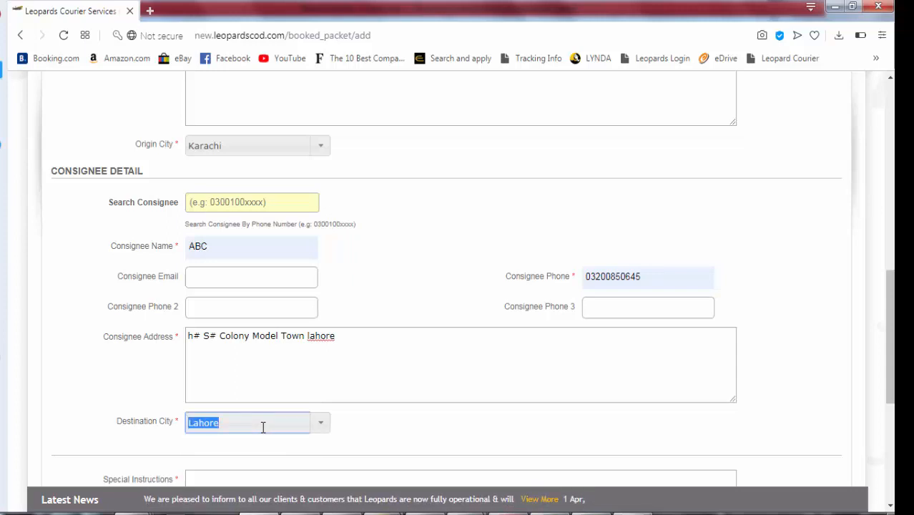
pyautogui.write('atbb')
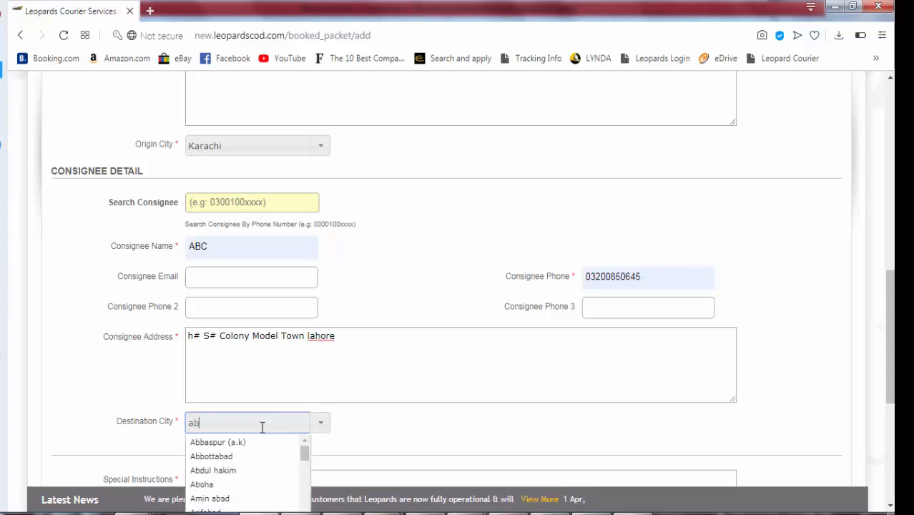
pyautogui.press('Down')
pyautogui.press('Down')
pyautogui.press('Return')
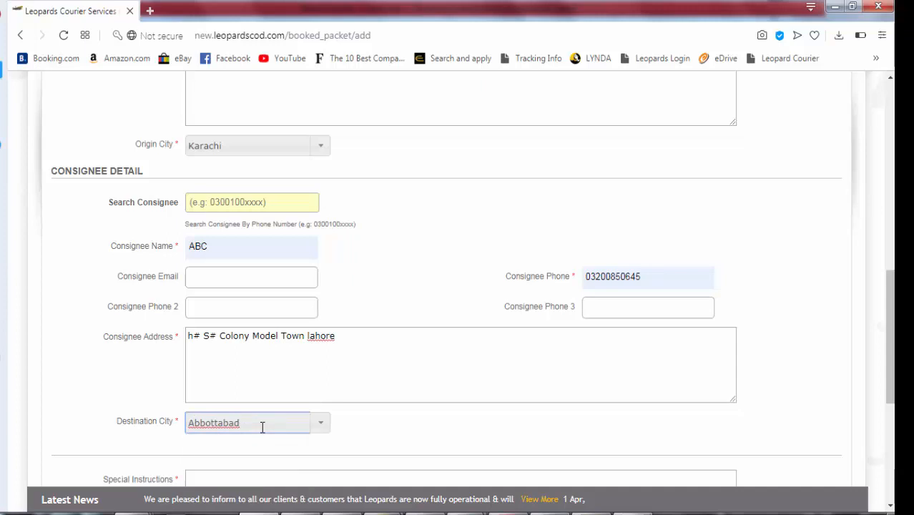
pyautogui.click(365, 439)
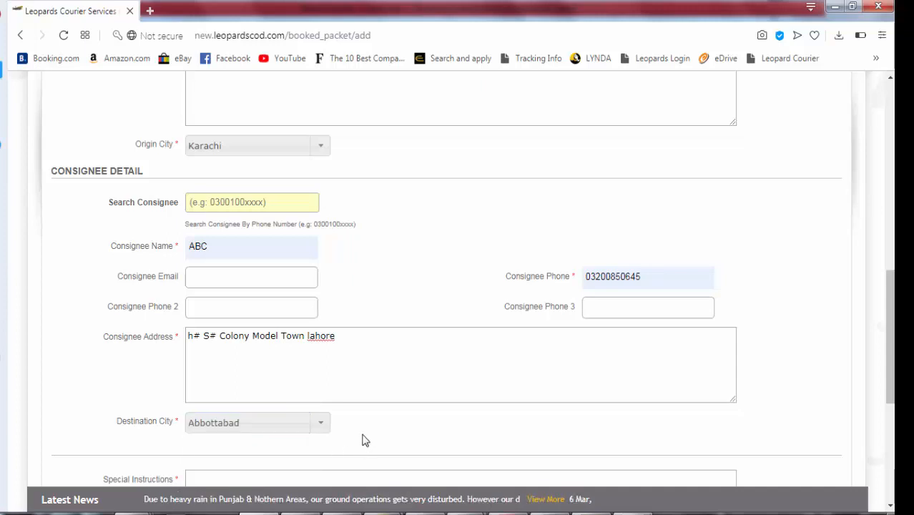
# Enter a first draft 'pan sho' in the Special Instructions box
pyautogui.scroll(4, 362, 440)
pyautogui.scroll(3, 362, 440)
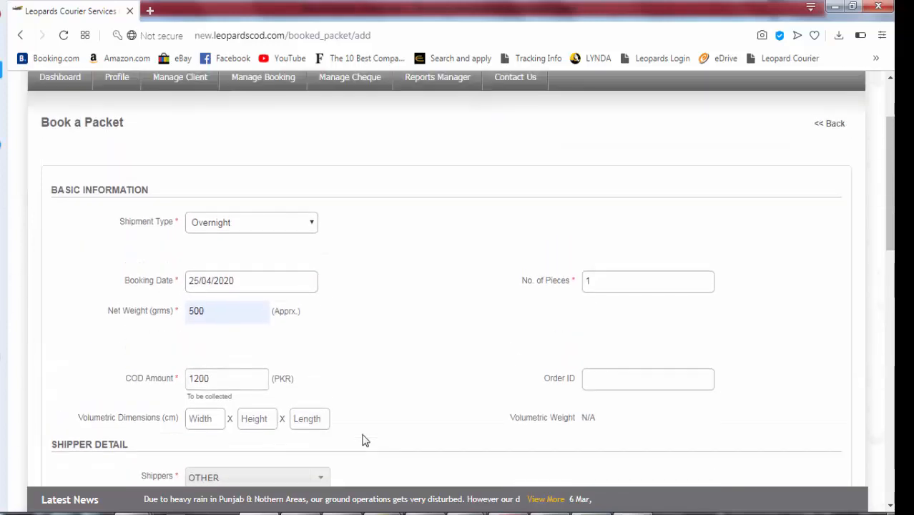
pyautogui.scroll(-1, 362, 440)
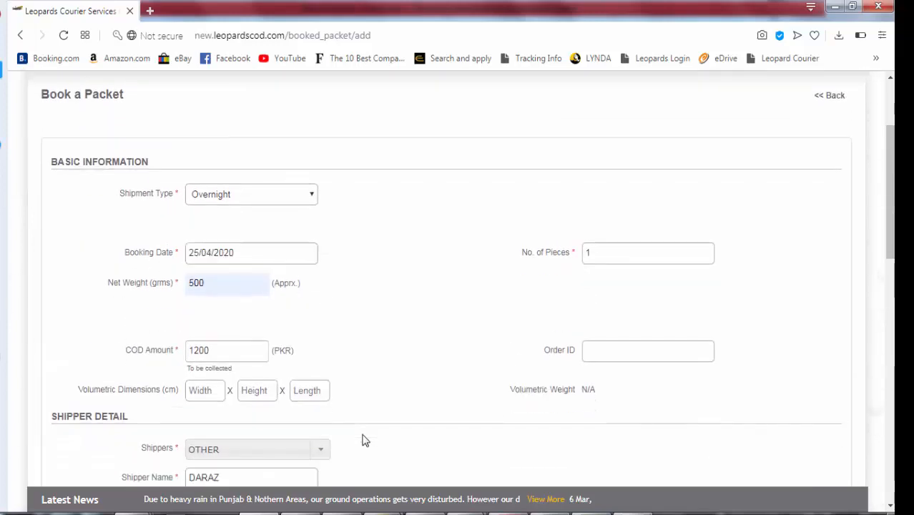
pyautogui.scroll(-3, 362, 440)
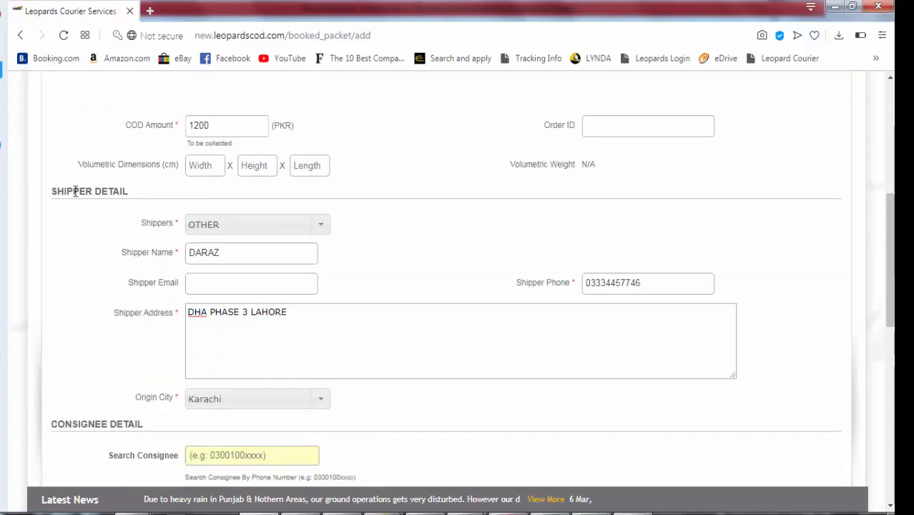
pyautogui.scroll(-4, 85, 198)
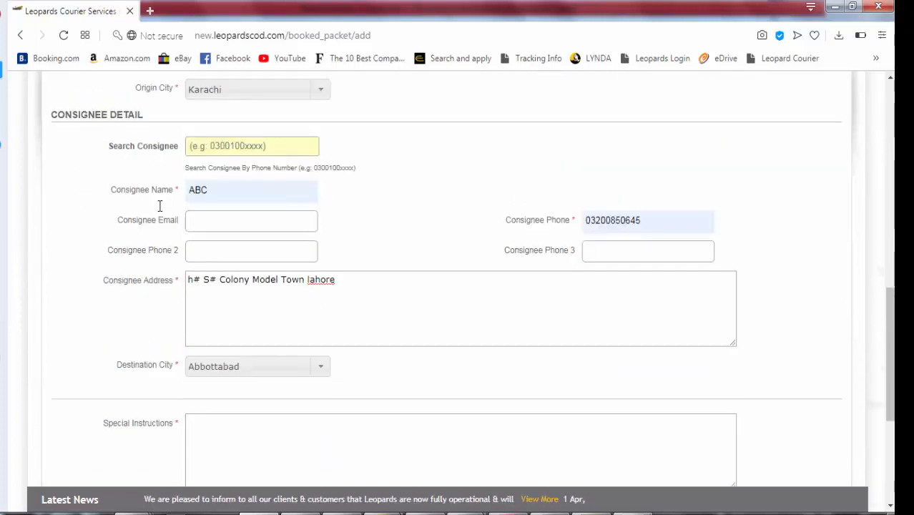
pyautogui.scroll(-1, 163, 398)
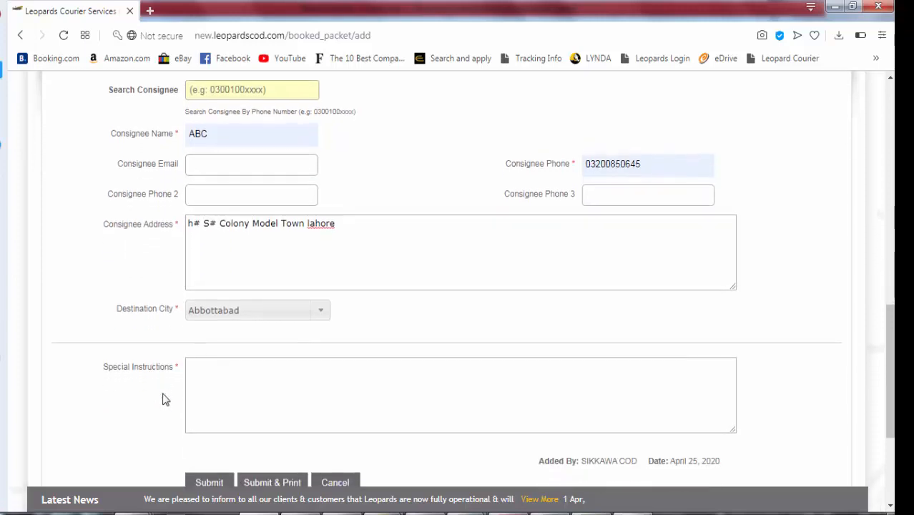
pyautogui.scroll(-1, 164, 398)
pyautogui.click(276, 332)
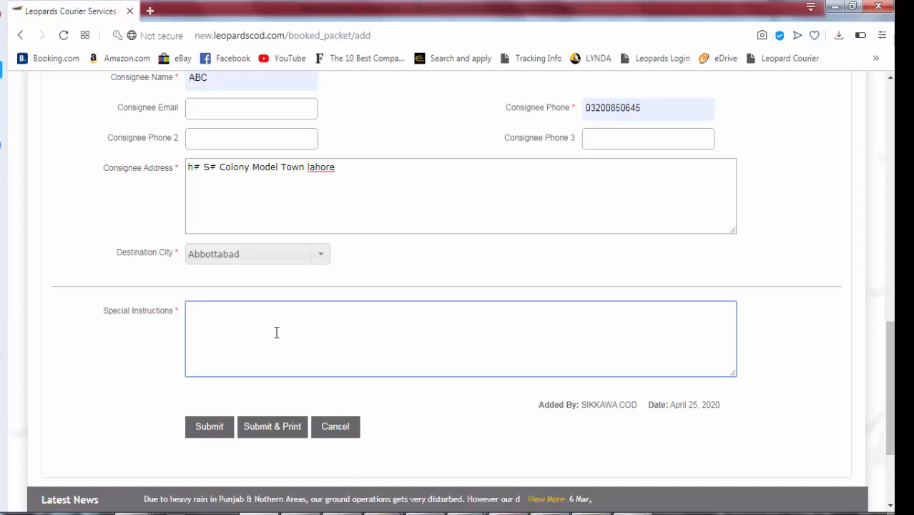
pyautogui.write('pan sho')
# Replace it with 'call before delivery', fixing the misspelling from spelling suggestions
pyautogui.hotkey('ctrl', 'shift', 'Left')
pyautogui.hotkey('ctrl', 'shift', 'Left')
pyautogui.write('call bed')
pyautogui.write('ore dleive')
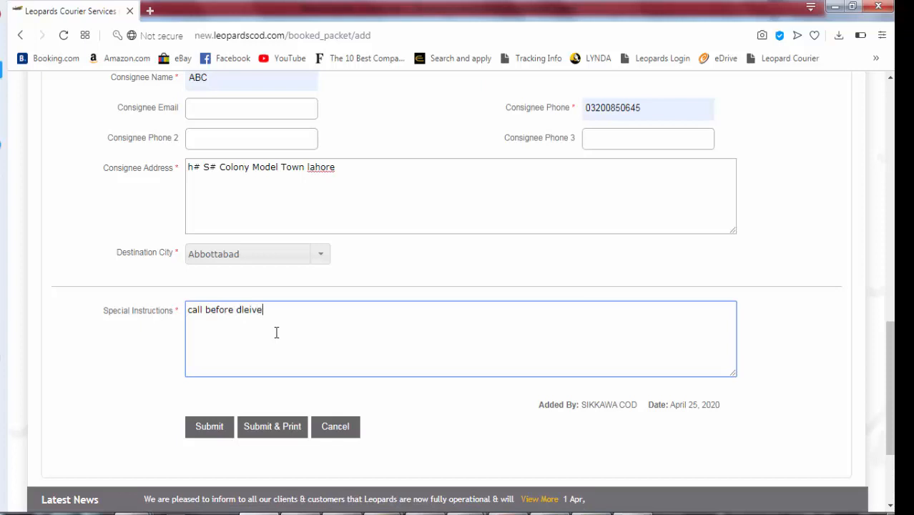
pyautogui.write('ry')
pyautogui.rightClick(250, 310)
pyautogui.click(266, 321)
# Submit the completed Book a Packet form and confirm the 'Packet added Successfully!' message appears
pyautogui.click(210, 427)
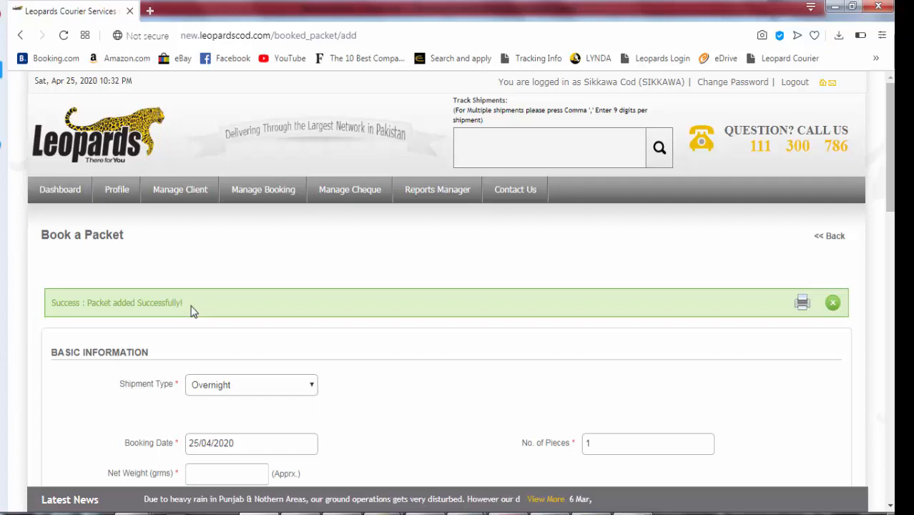
pyautogui.moveTo(278, 199)
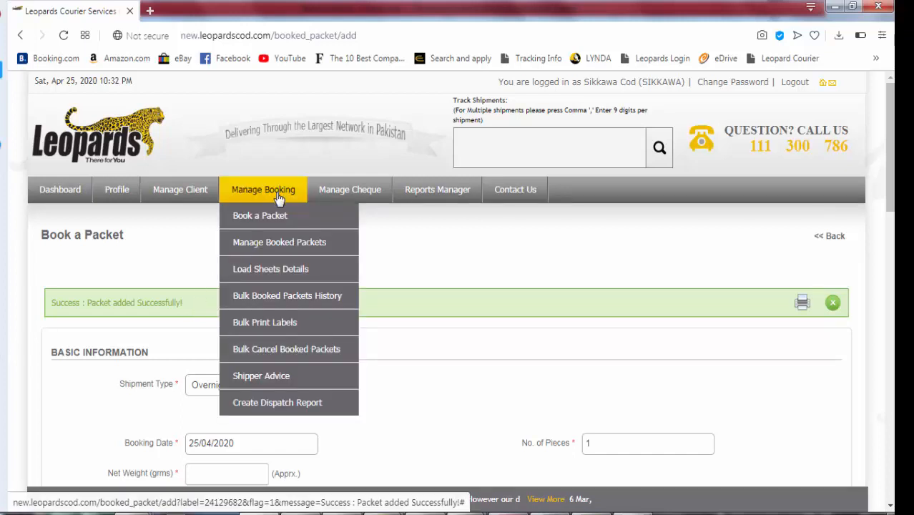